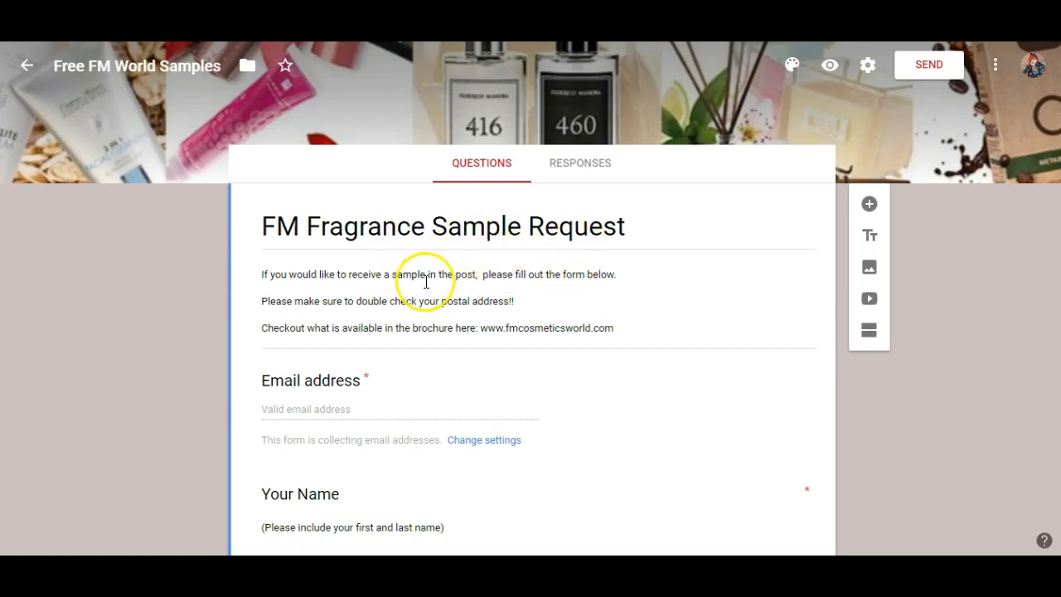
# - Review the Free FM World Samples form from its introduction through the questions to the thank-you text and closing image
pyautogui.scroll(-3, 868, 286)
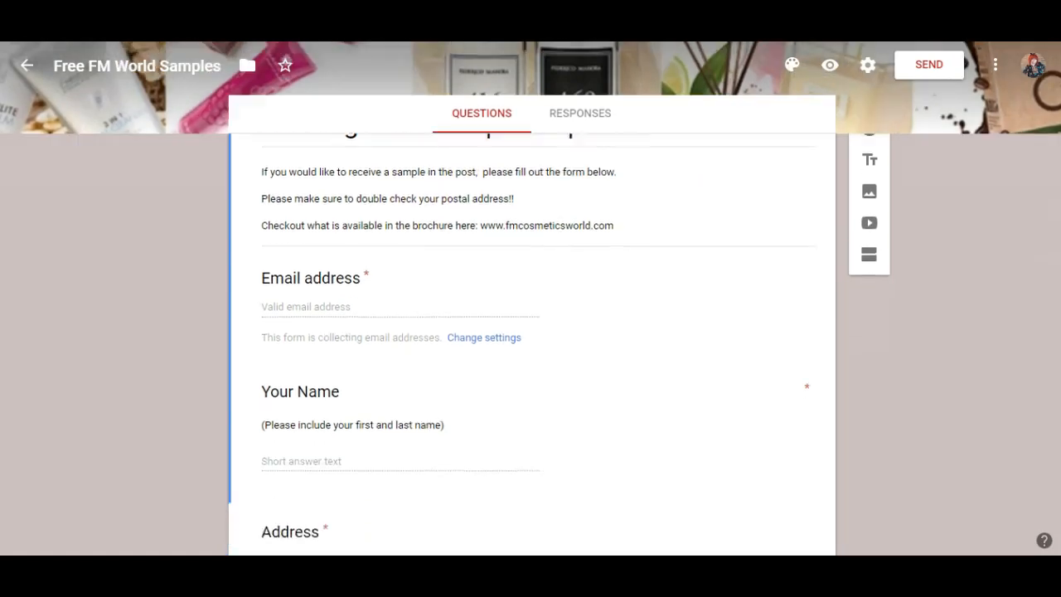
pyautogui.scroll(-2, 530, 344)
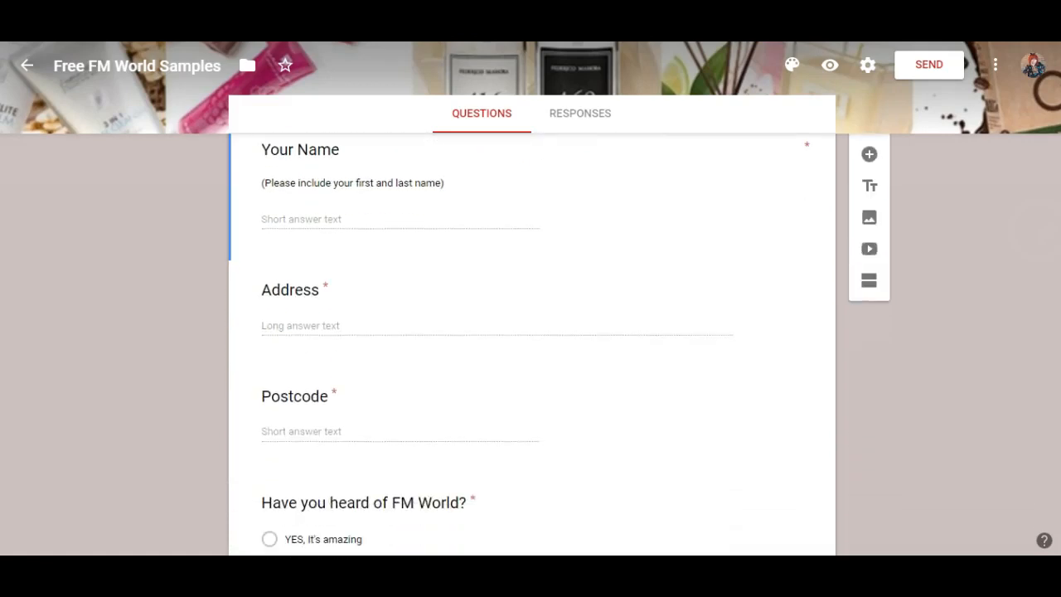
pyautogui.scroll(-1, 450, 259)
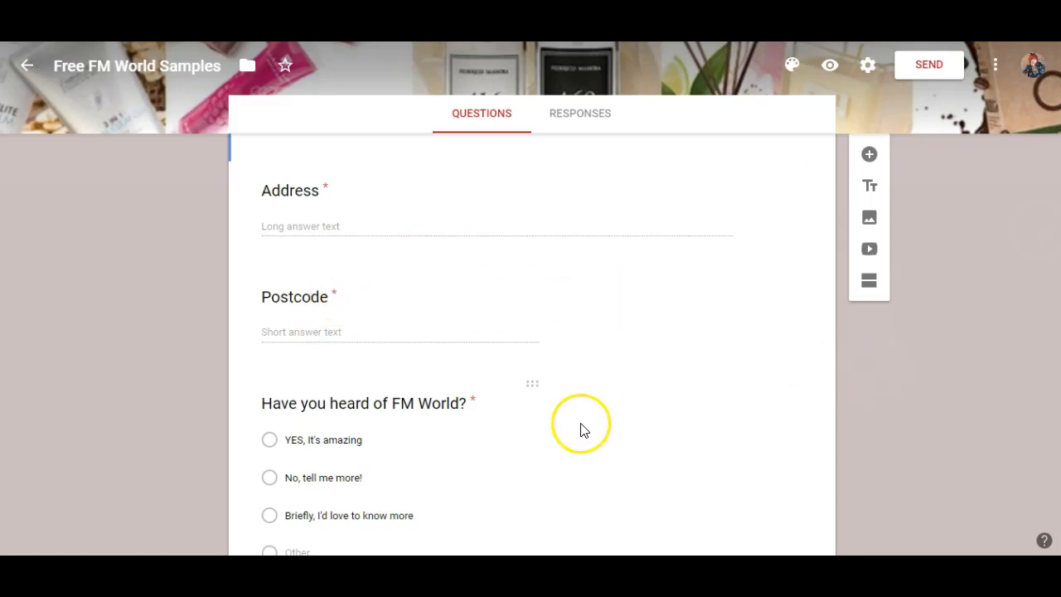
pyautogui.scroll(-3, 530, 344)
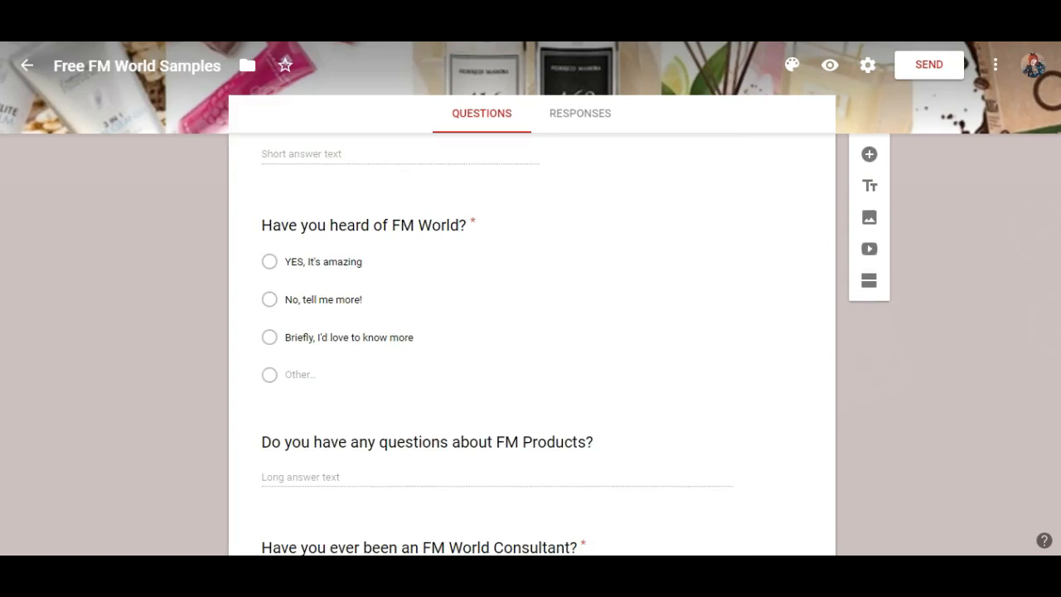
pyautogui.scroll(-2, 531, 344)
pyautogui.scroll(-2, 530, 344)
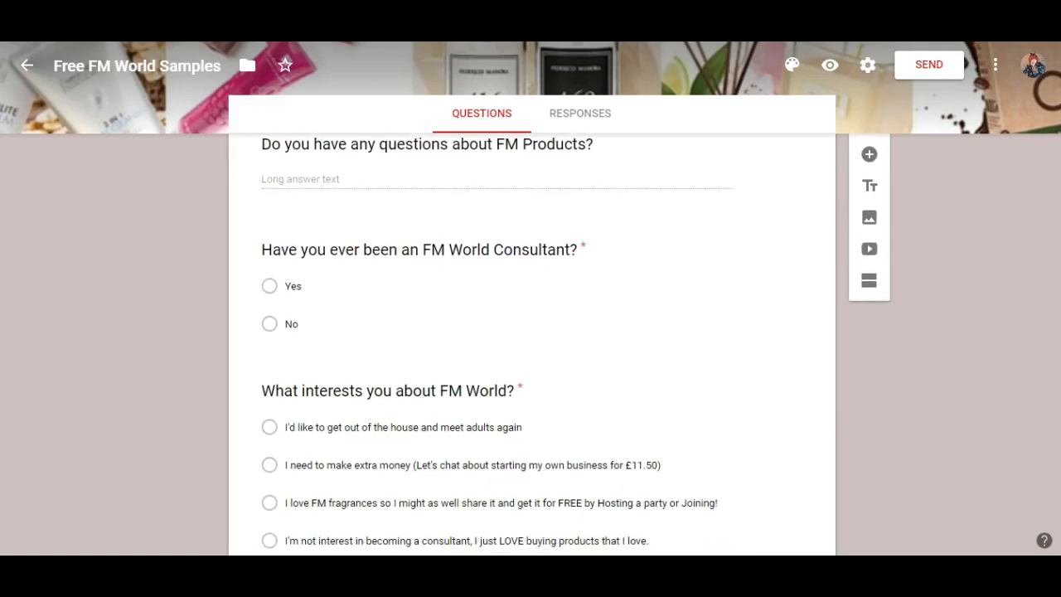
pyautogui.scroll(-2, 531, 344)
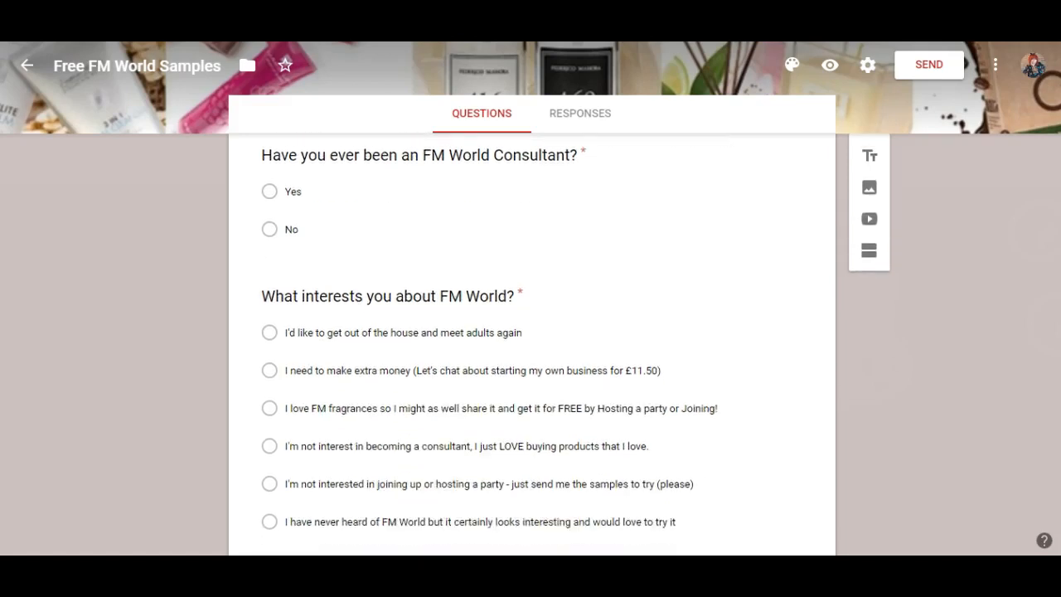
pyautogui.scroll(-2, 531, 344)
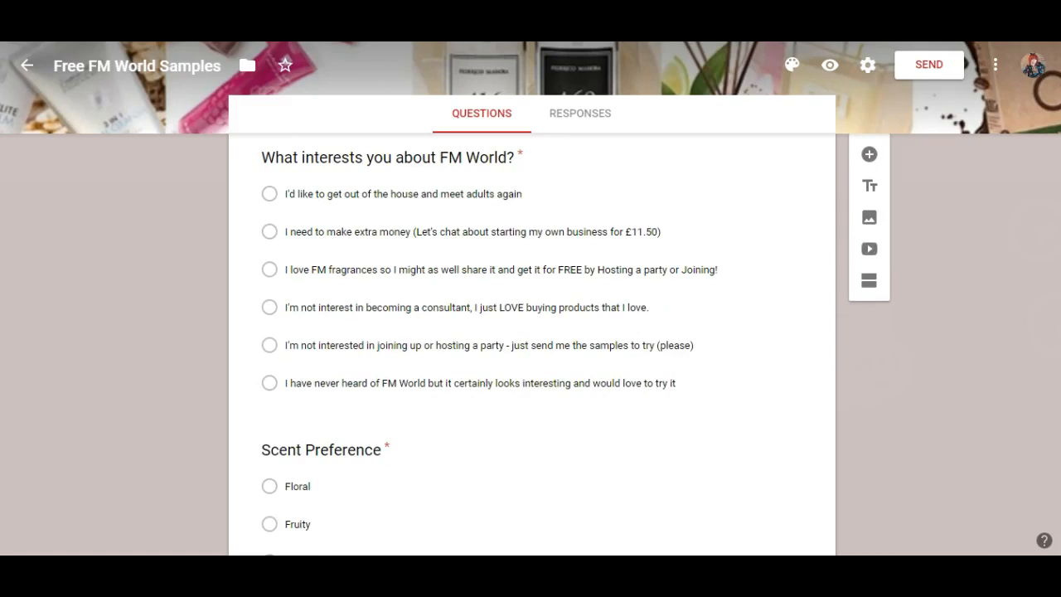
pyautogui.scroll(-3, 531, 344)
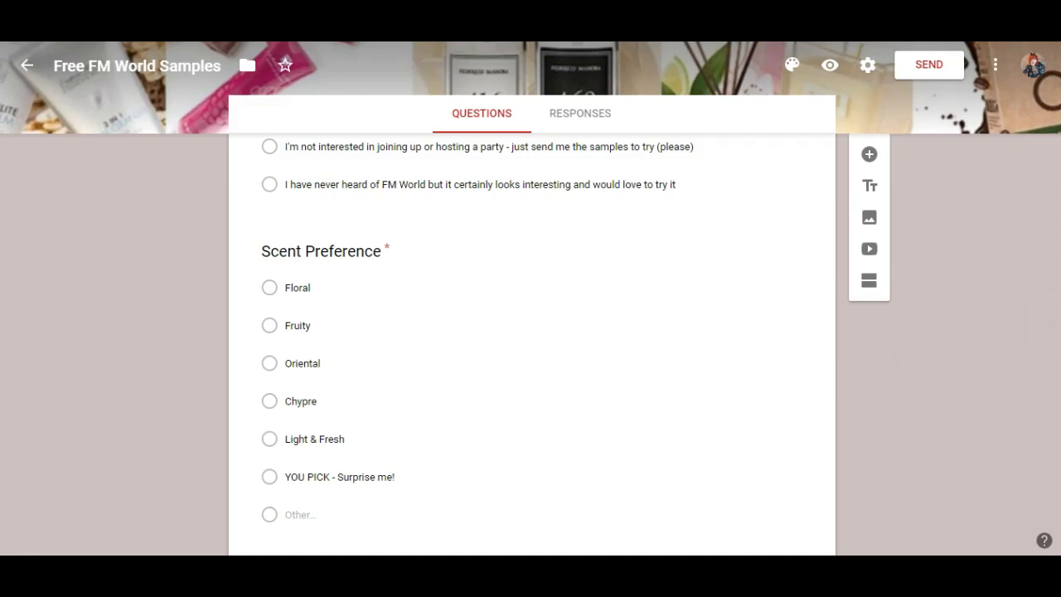
pyautogui.scroll(-3, 530, 332)
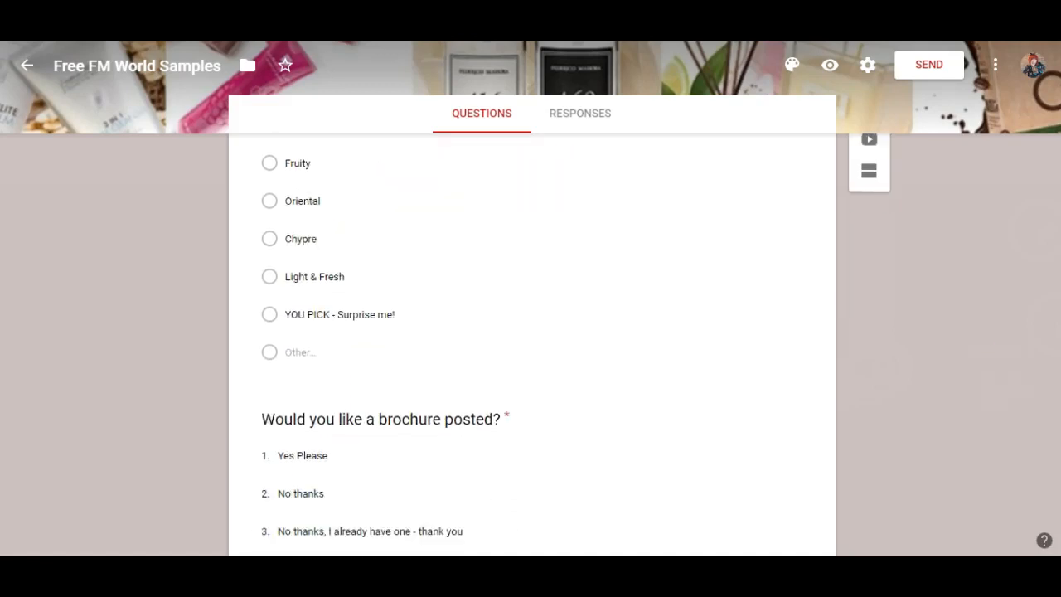
pyautogui.scroll(-2, 531, 344)
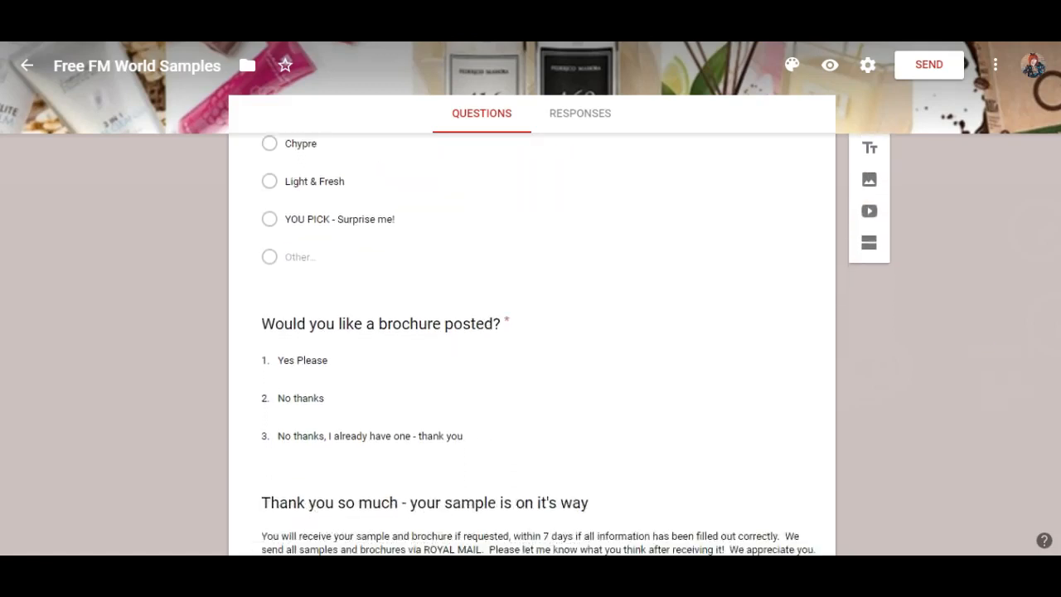
pyautogui.scroll(-1, 531, 344)
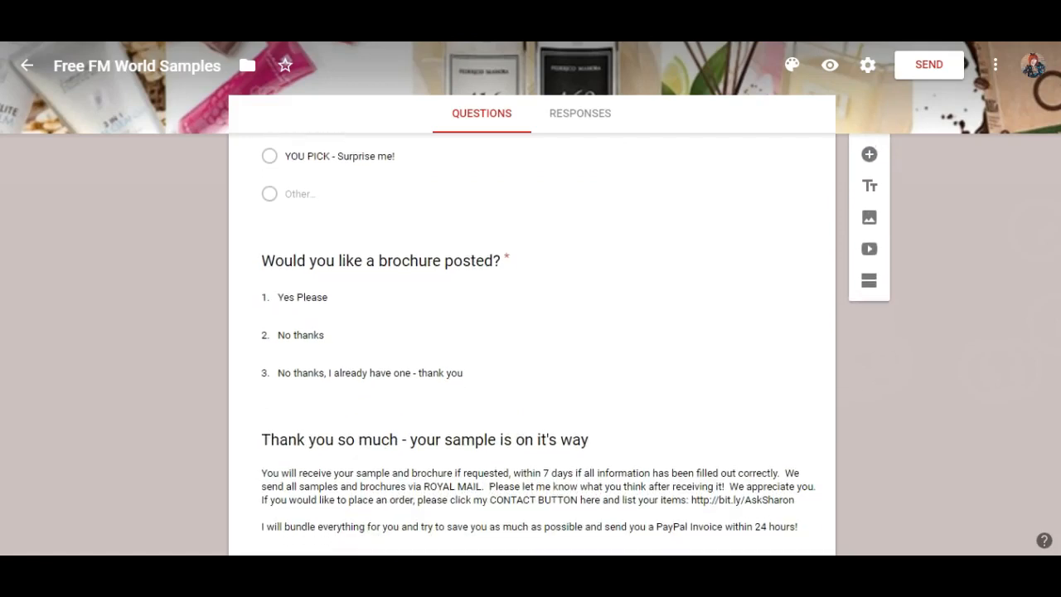
pyautogui.scroll(-2, 531, 344)
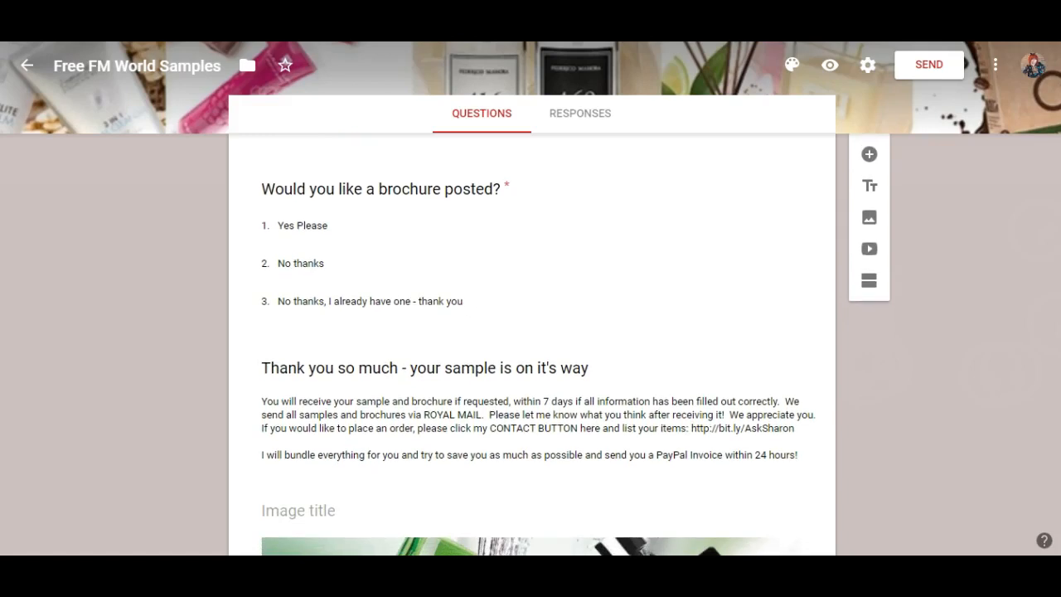
pyautogui.scroll(-3, 530, 344)
pyautogui.scroll(3, 530, 344)
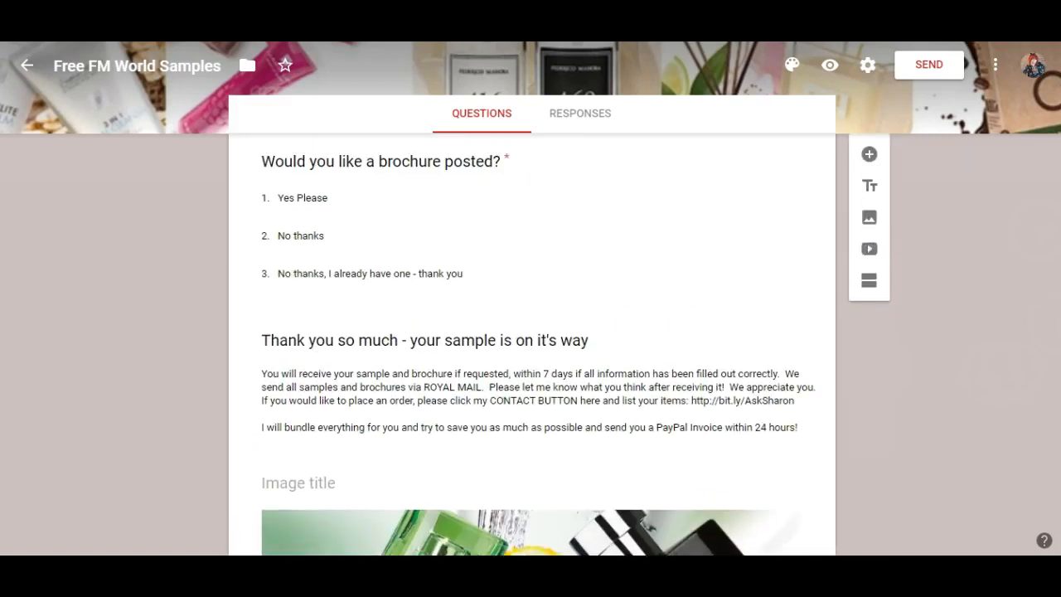
pyautogui.scroll(7, 531, 344)
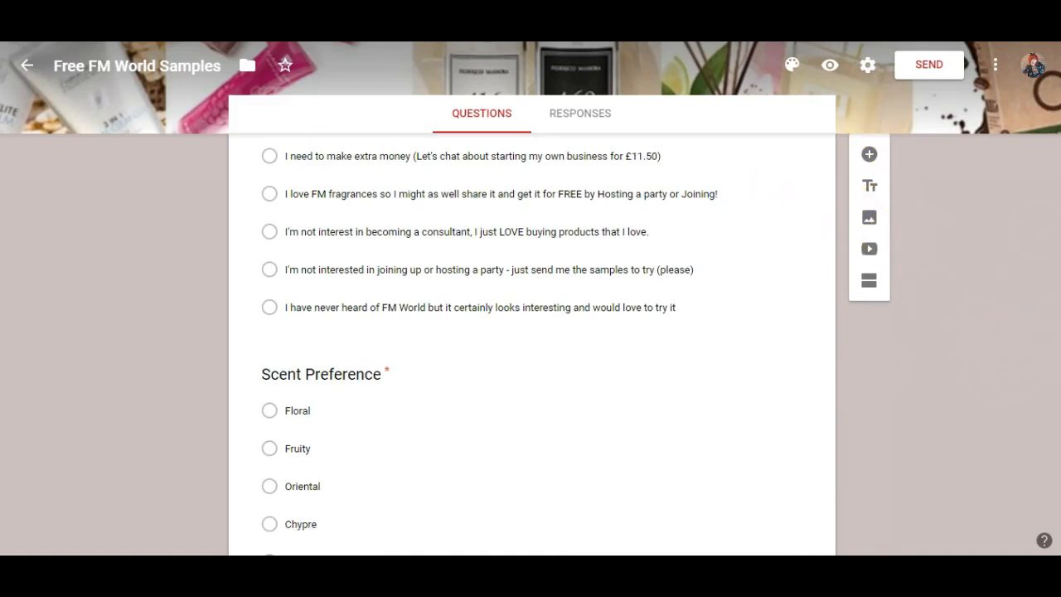
pyautogui.scroll(4, 530, 344)
pyautogui.scroll(10, 531, 344)
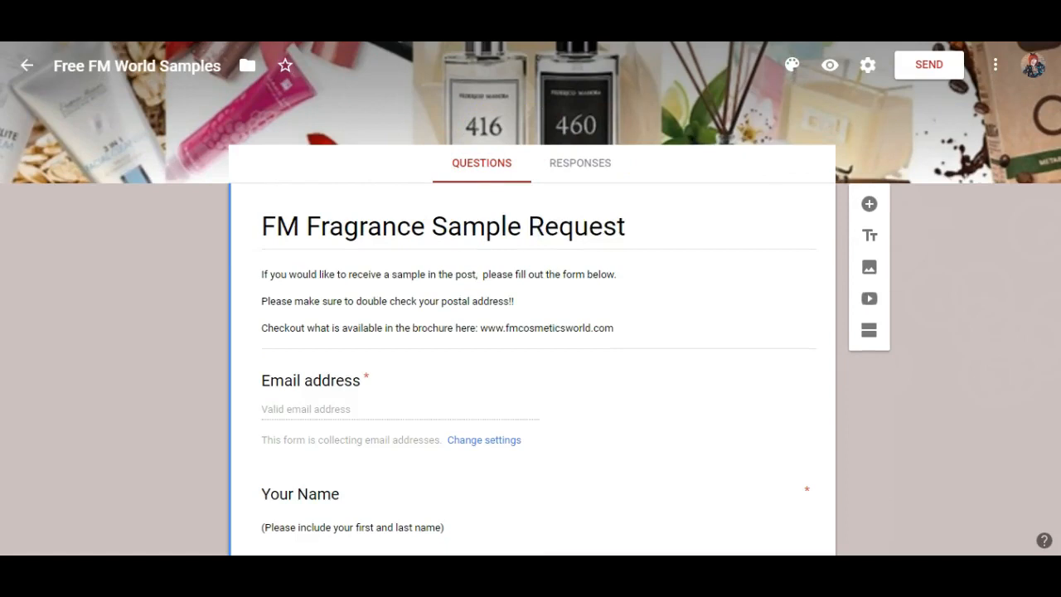
# - Open the Brochure Request form from the recent forms and review its introduction, contact fields, FM World questions and brochure preference
pyautogui.click(32, 71)
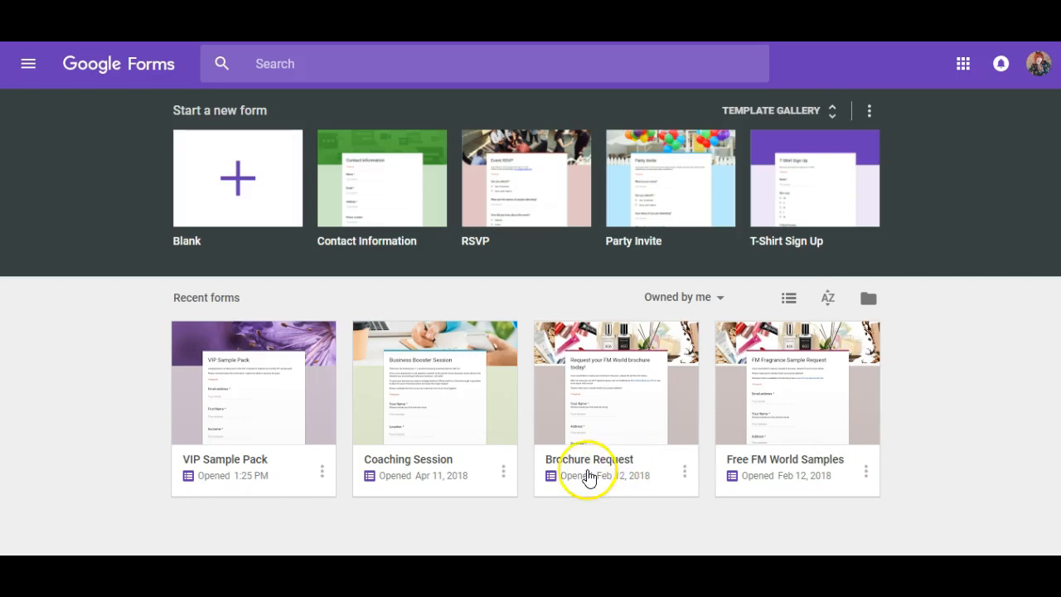
pyautogui.click(584, 466)
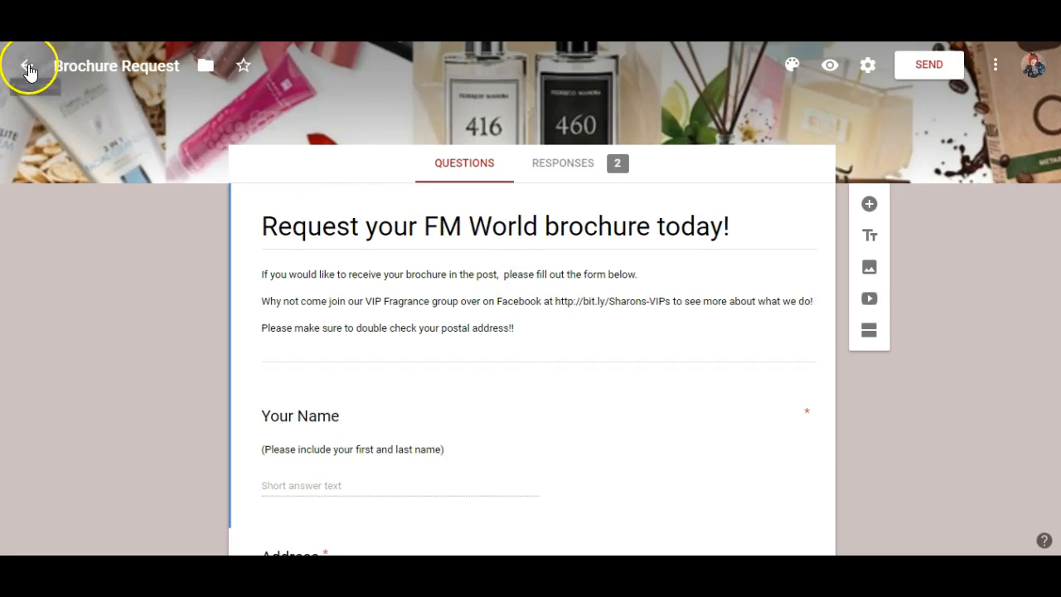
pyautogui.scroll(-3, 531, 348)
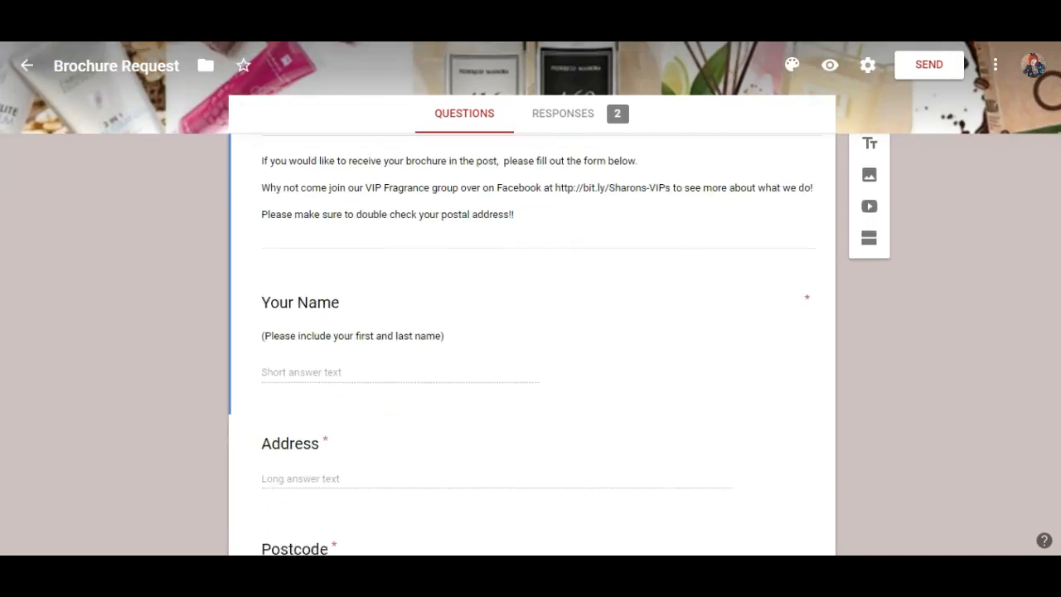
pyautogui.scroll(-2, 530, 348)
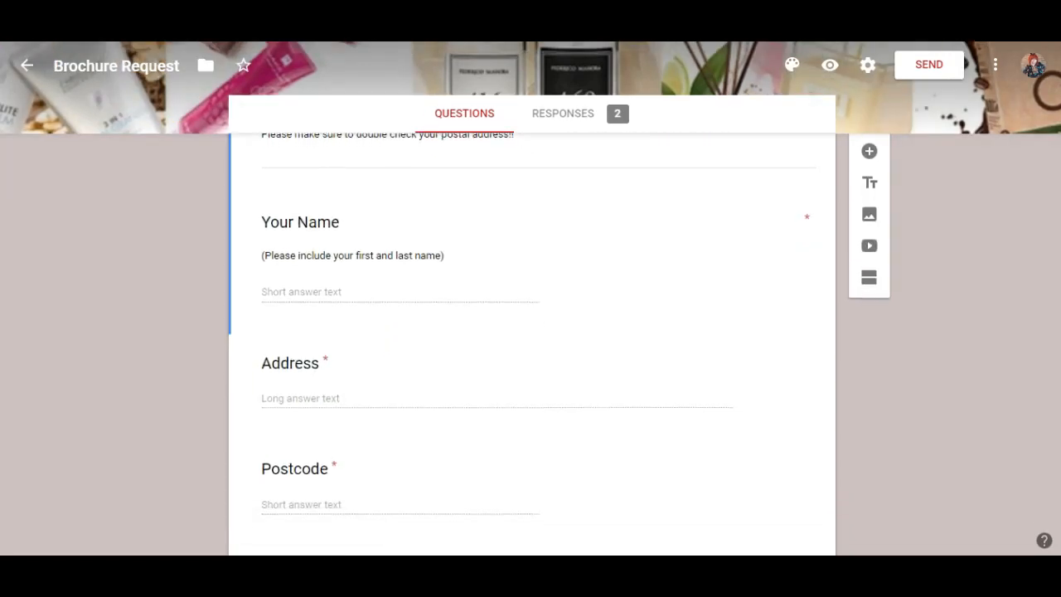
pyautogui.scroll(-2, 530, 348)
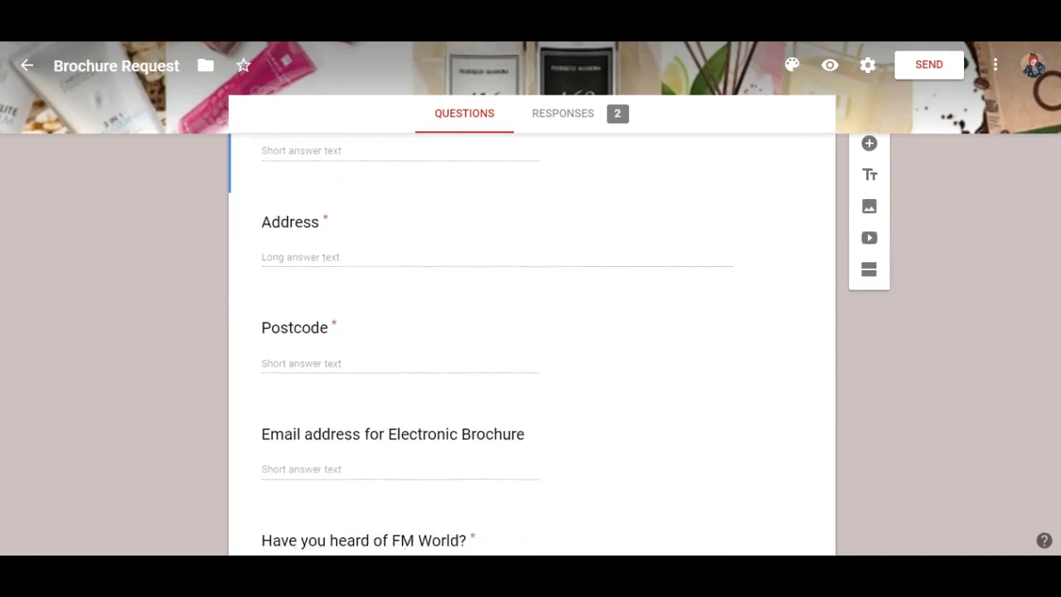
pyautogui.scroll(-4, 531, 348)
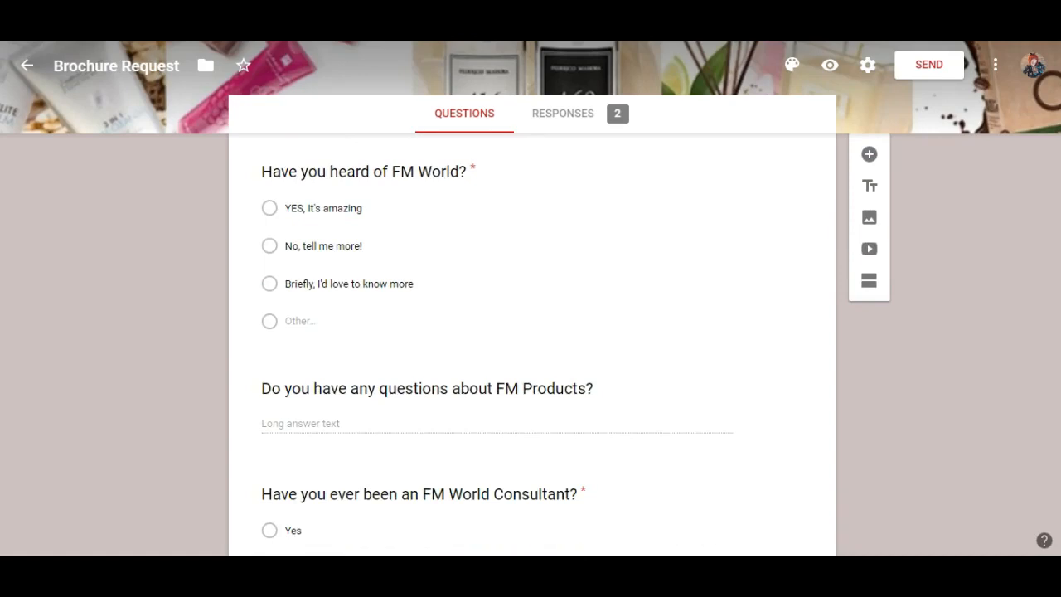
pyautogui.scroll(-1, 530, 348)
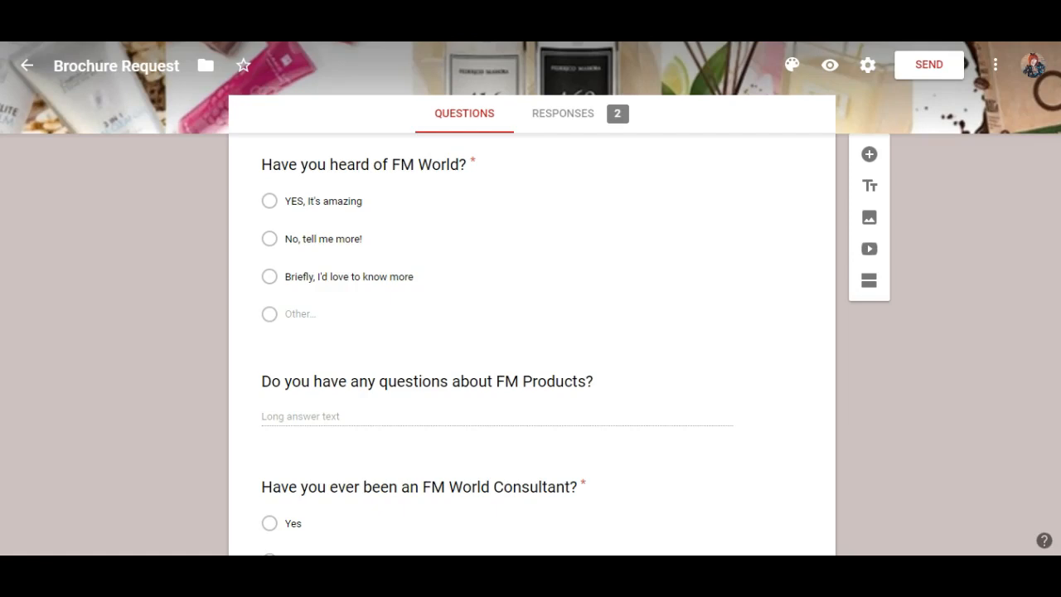
pyautogui.scroll(-2, 530, 344)
pyautogui.scroll(-2, 531, 344)
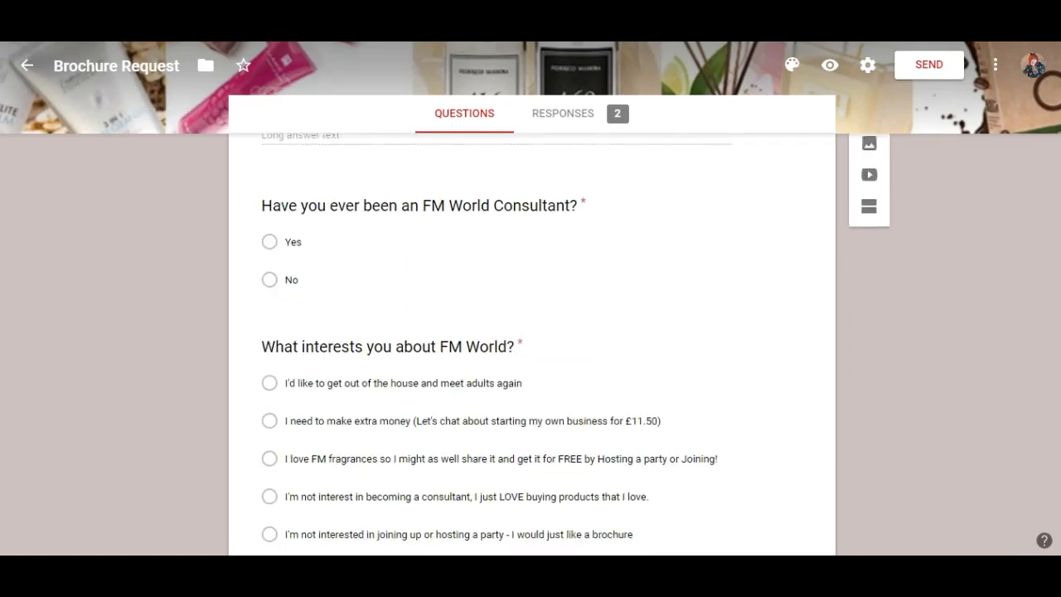
pyautogui.scroll(-1, 531, 344)
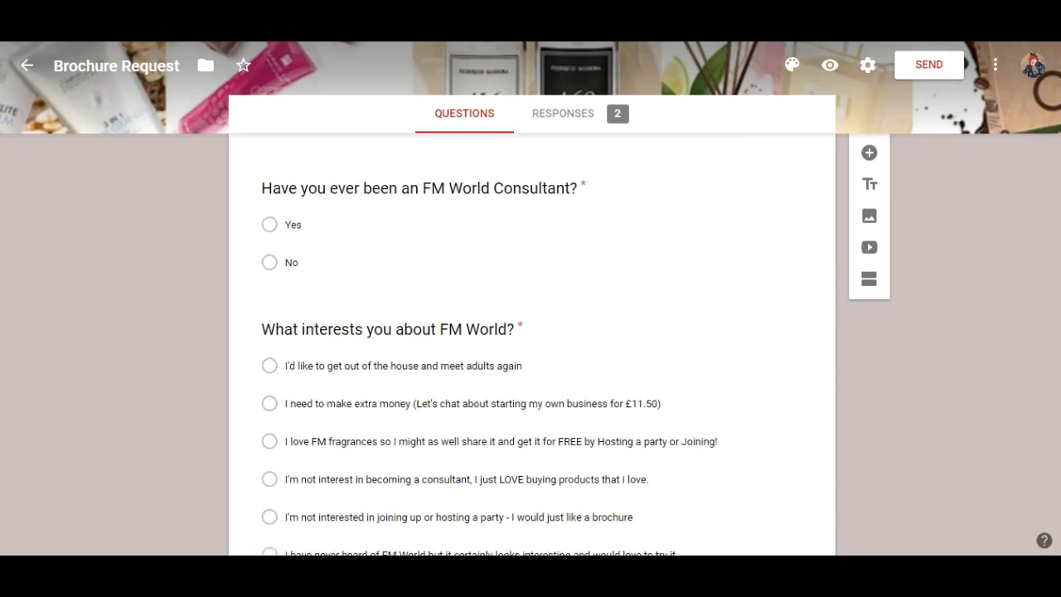
pyautogui.scroll(-4, 530, 344)
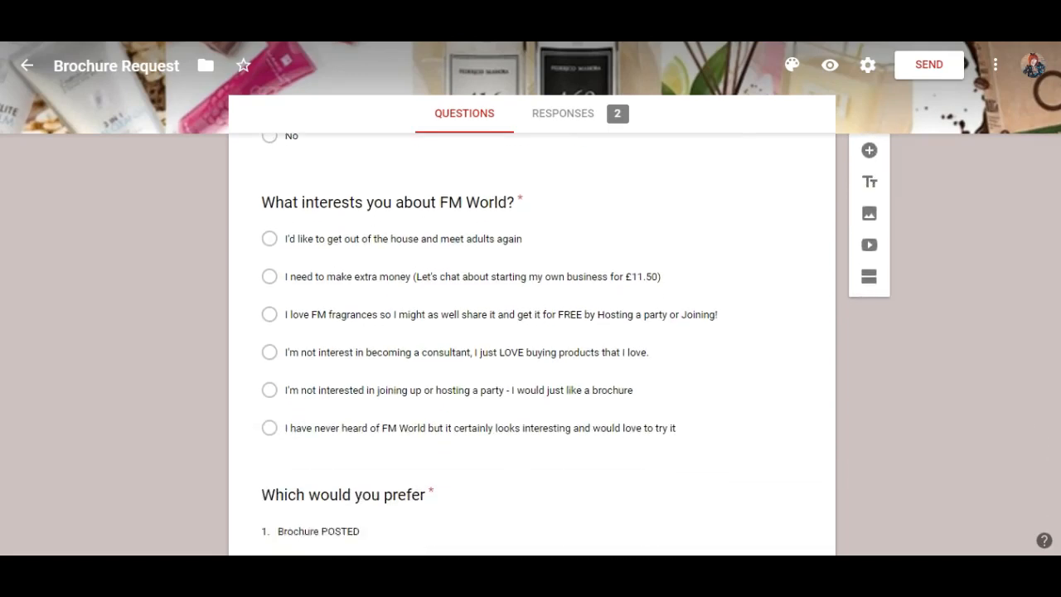
pyautogui.scroll(-1, 530, 344)
pyautogui.scroll(9, 531, 344)
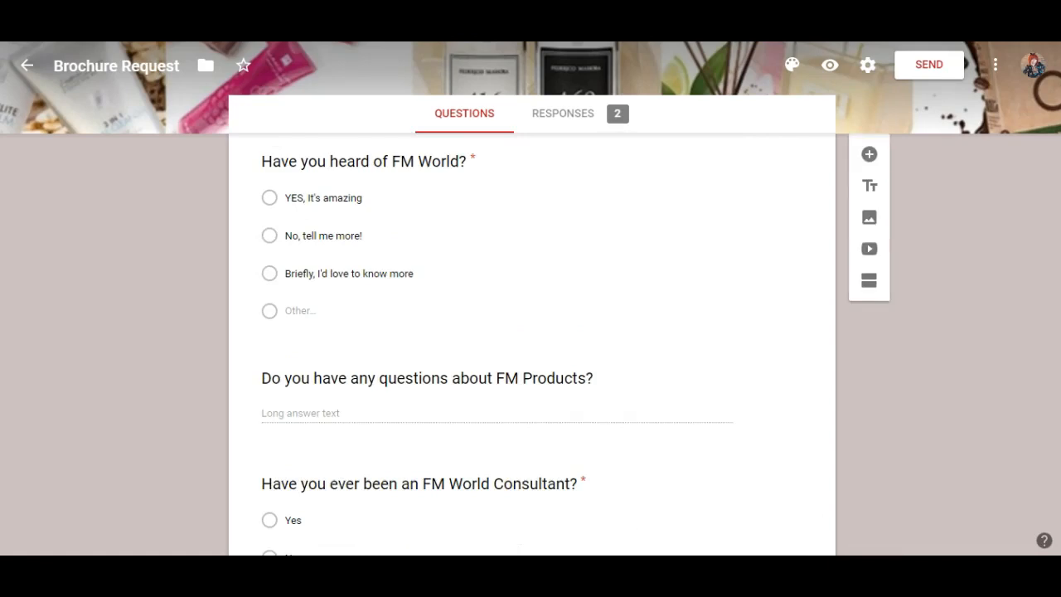
# - Open the Coaching Session form from the recent forms and review its introduction, business questions and closing thank-you text
pyautogui.click(28, 67)
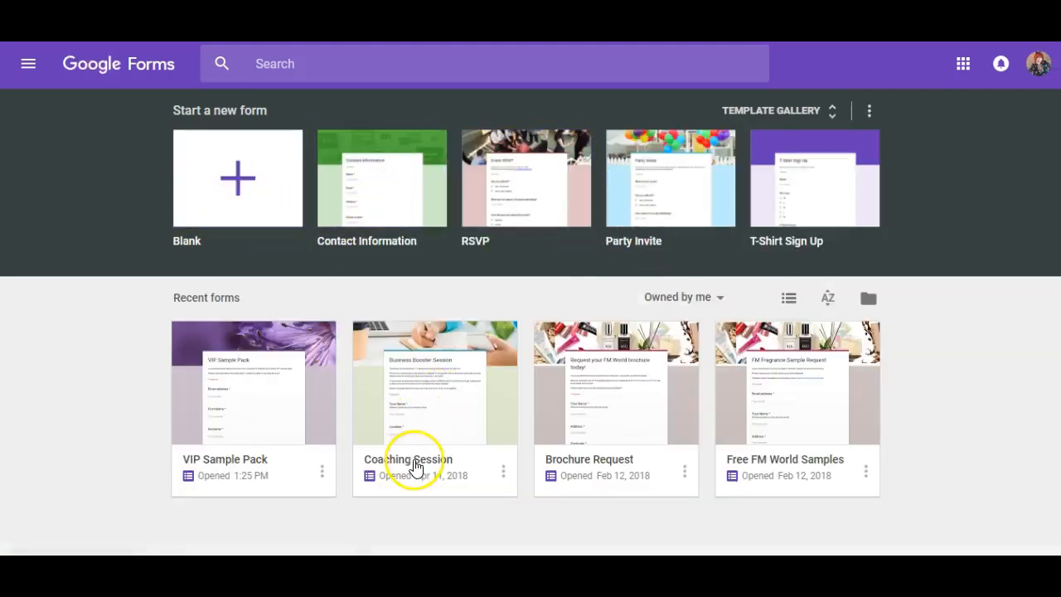
pyautogui.click(415, 470)
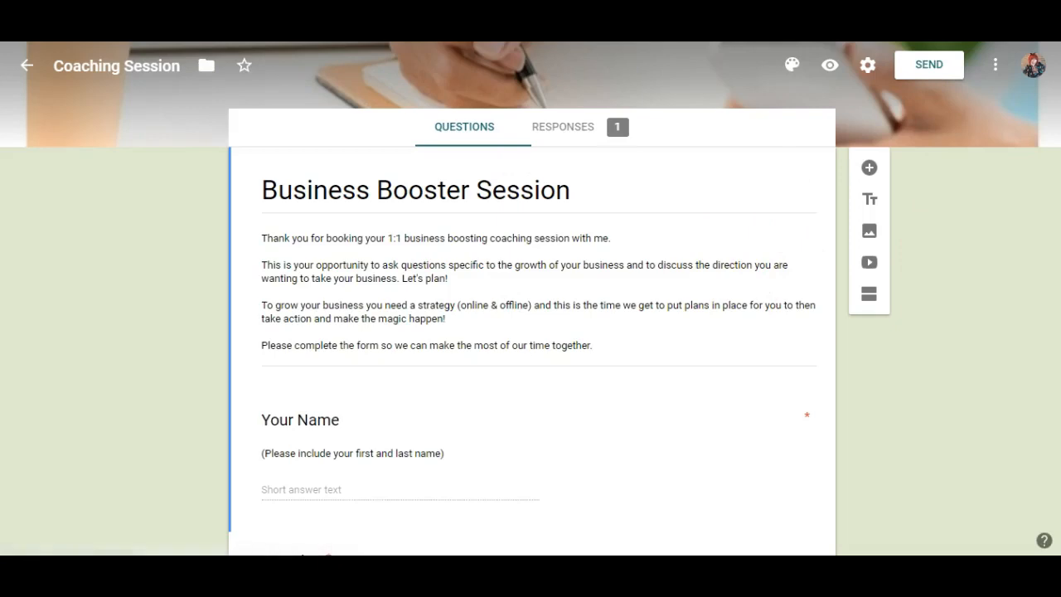
pyautogui.scroll(-4, 530, 331)
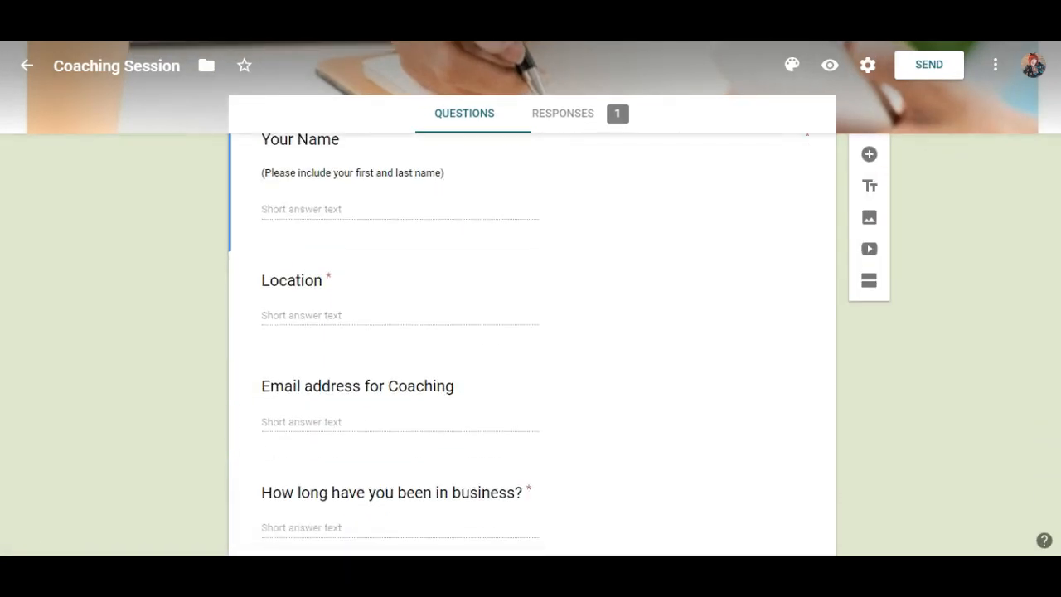
pyautogui.scroll(-2, 530, 332)
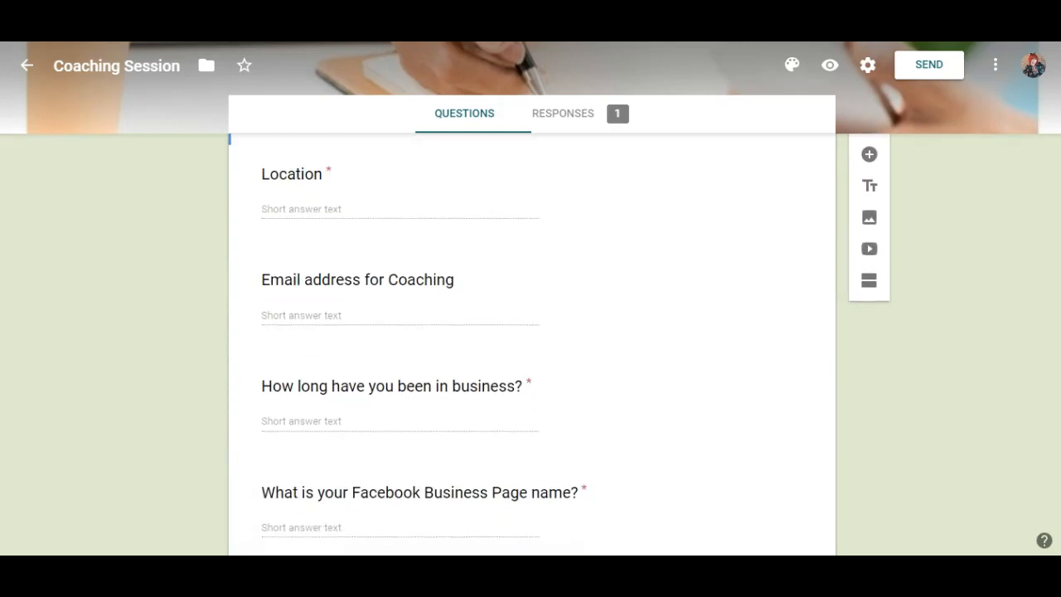
pyautogui.scroll(-1, 531, 332)
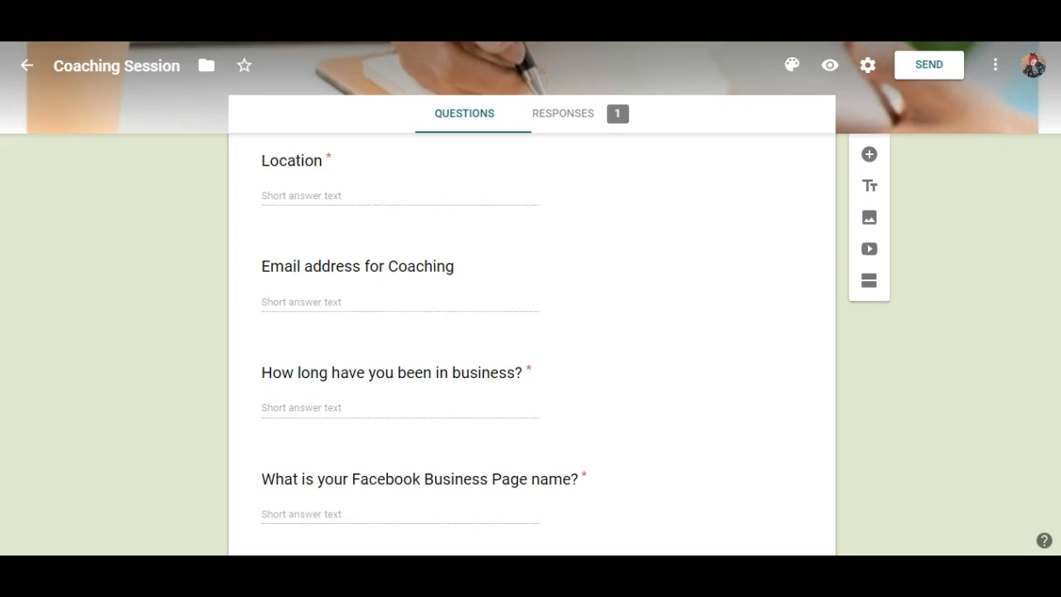
pyautogui.scroll(-1, 530, 331)
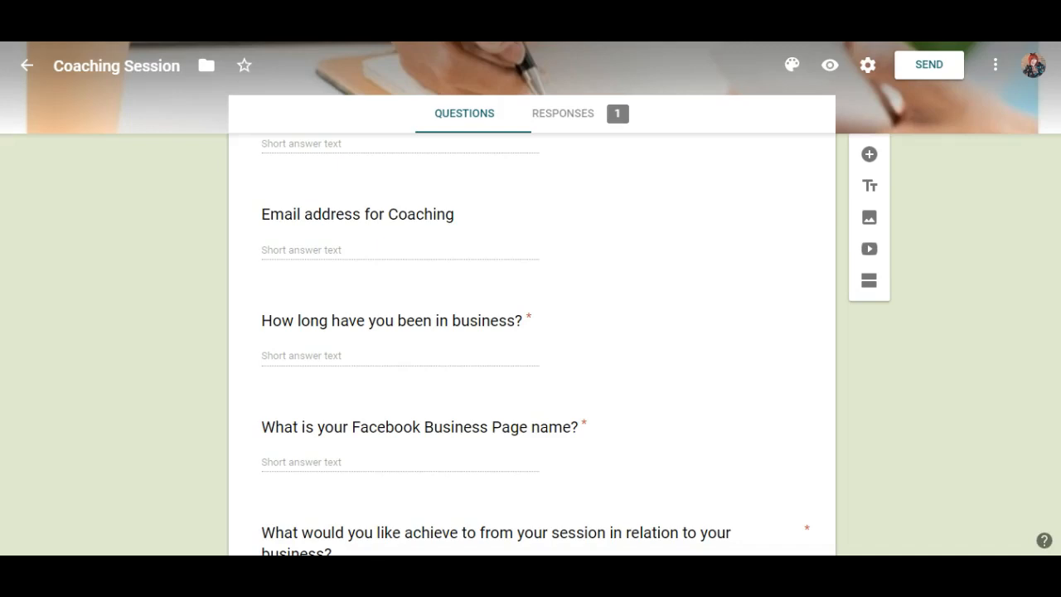
pyautogui.scroll(-2, 530, 344)
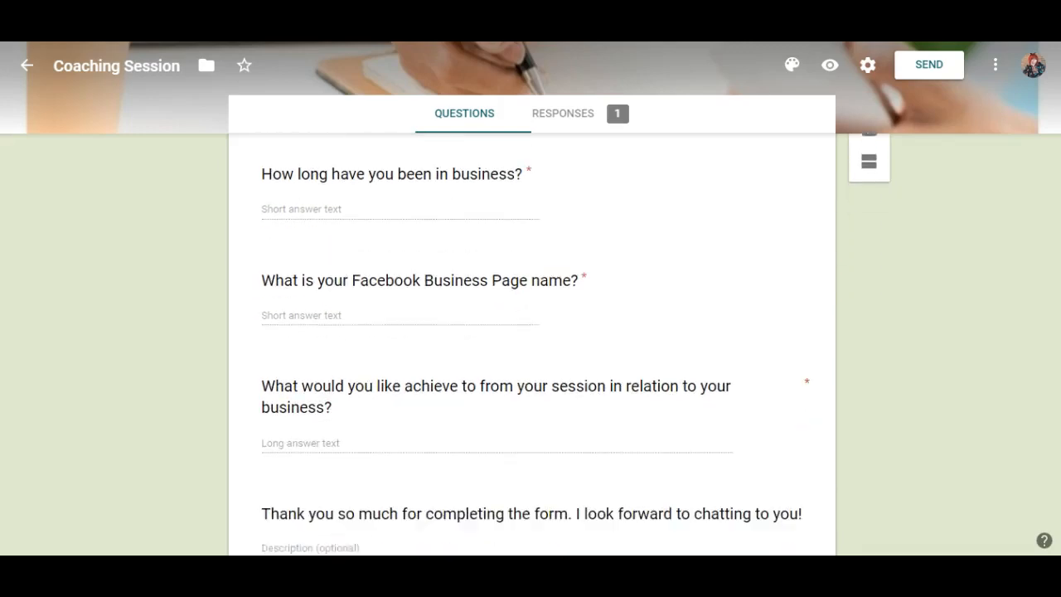
pyautogui.scroll(-1, 531, 344)
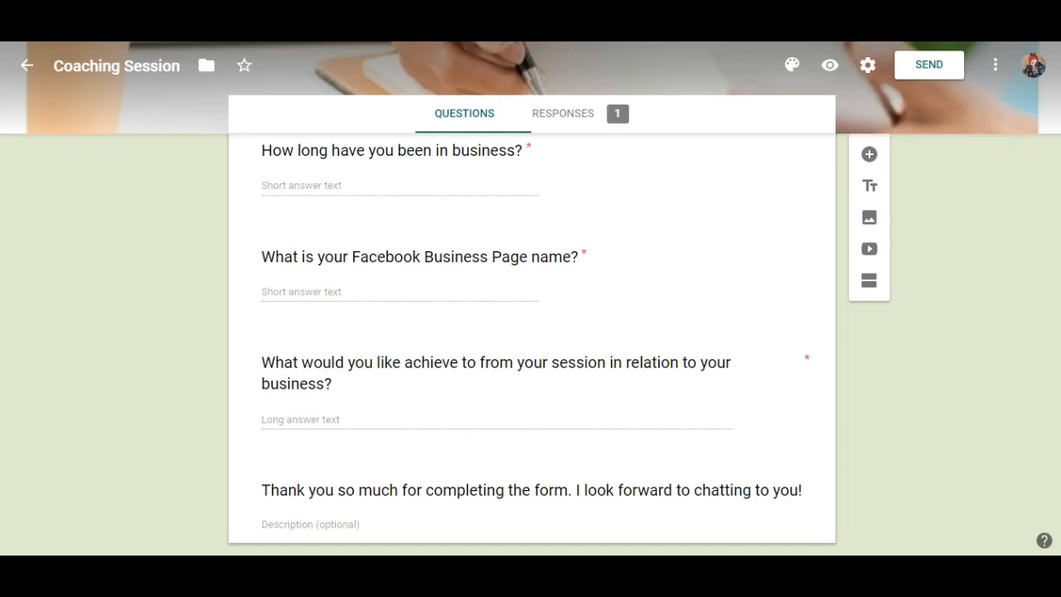
pyautogui.scroll(1, 532, 340)
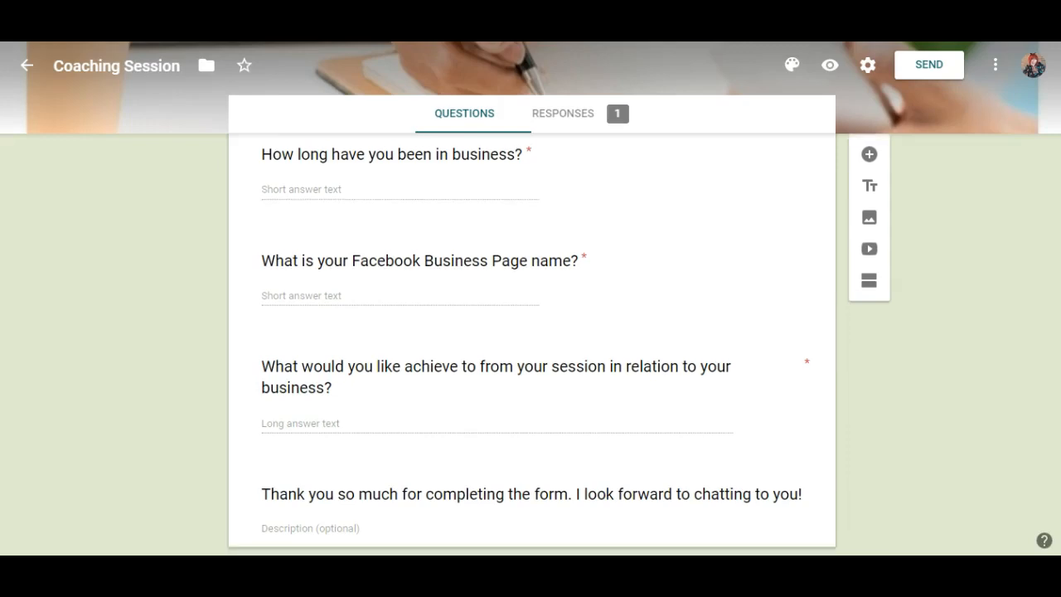
# - Open the VIP Sample Pack form from the recent forms and review its title, introduction and first contact fields
pyautogui.scroll(-1, 532, 340)
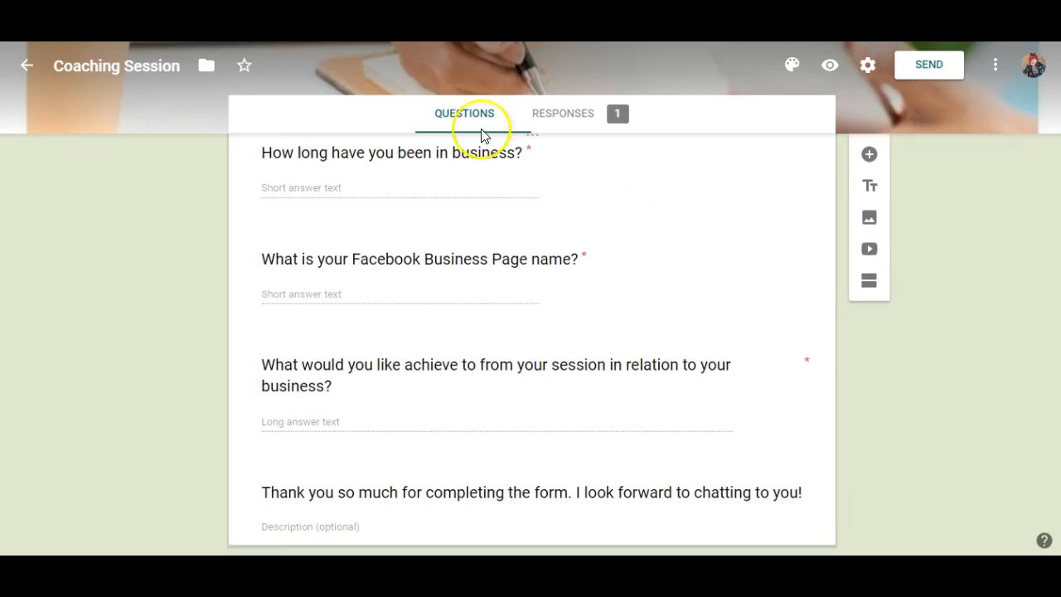
pyautogui.click(29, 73)
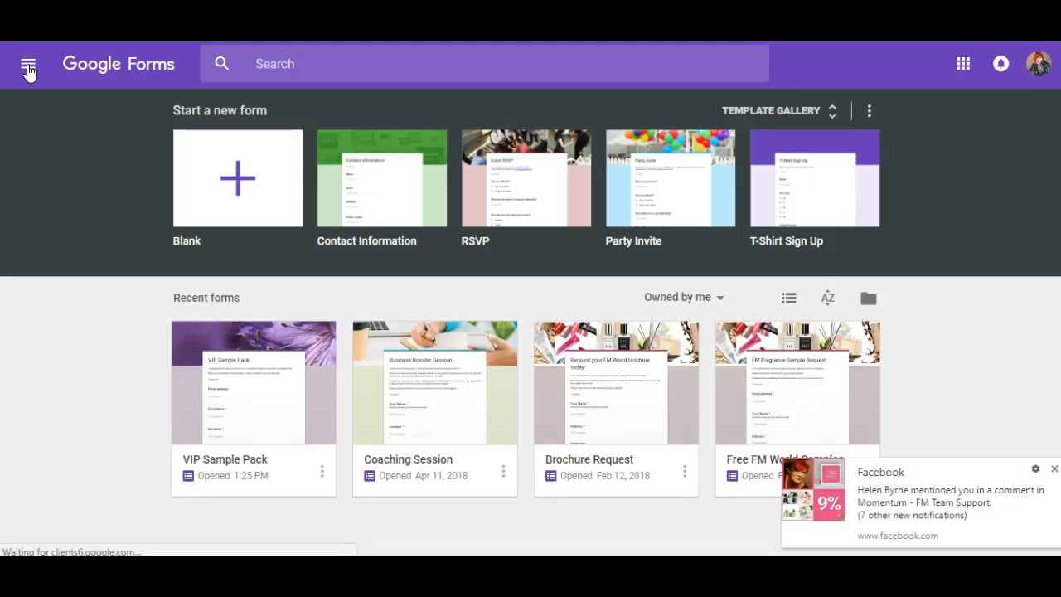
pyautogui.click(276, 382)
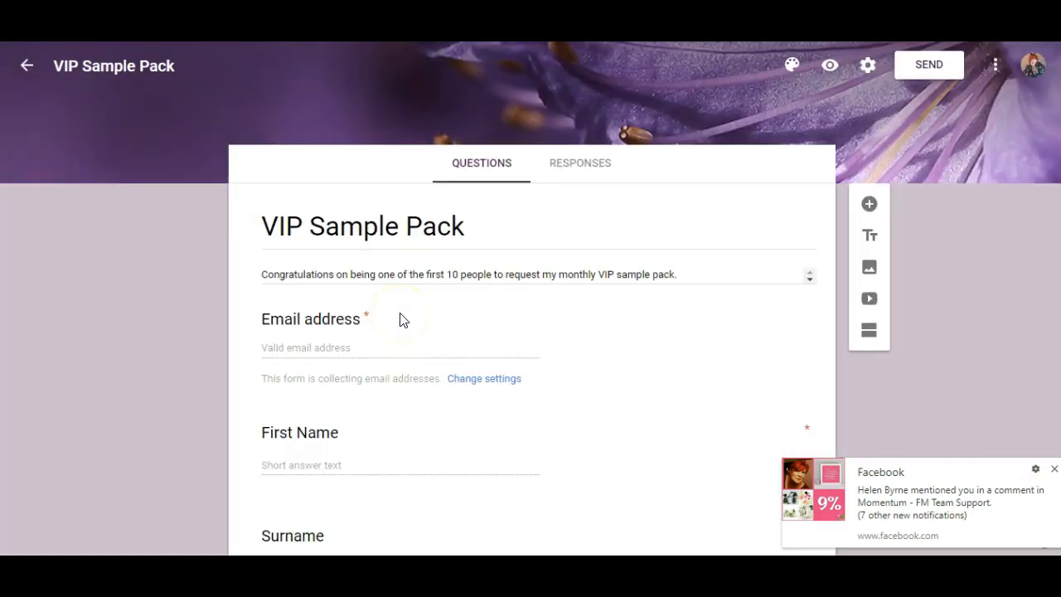
pyautogui.click(695, 294)
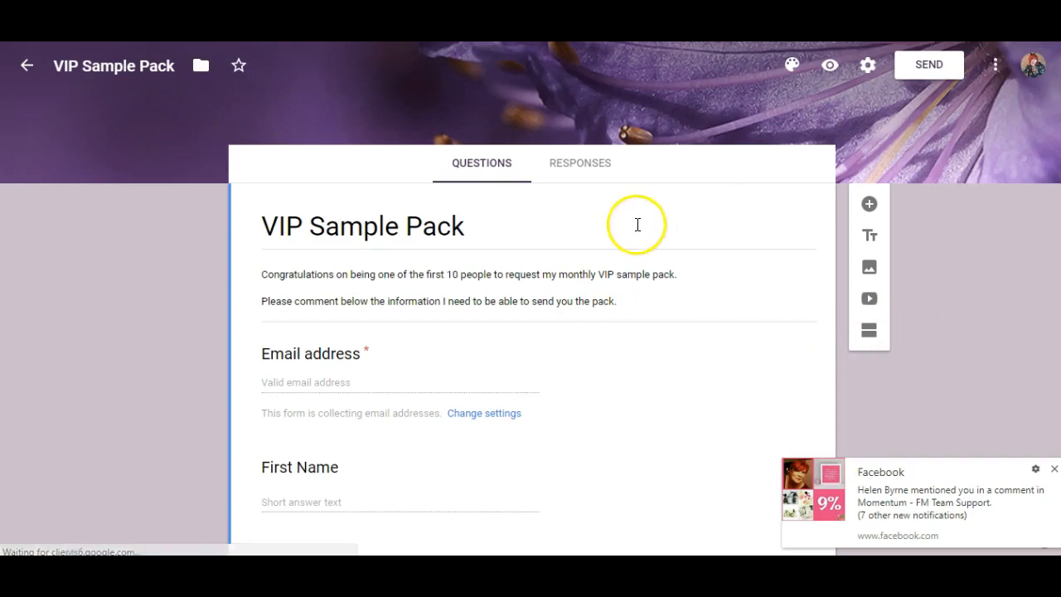
pyautogui.click(666, 318)
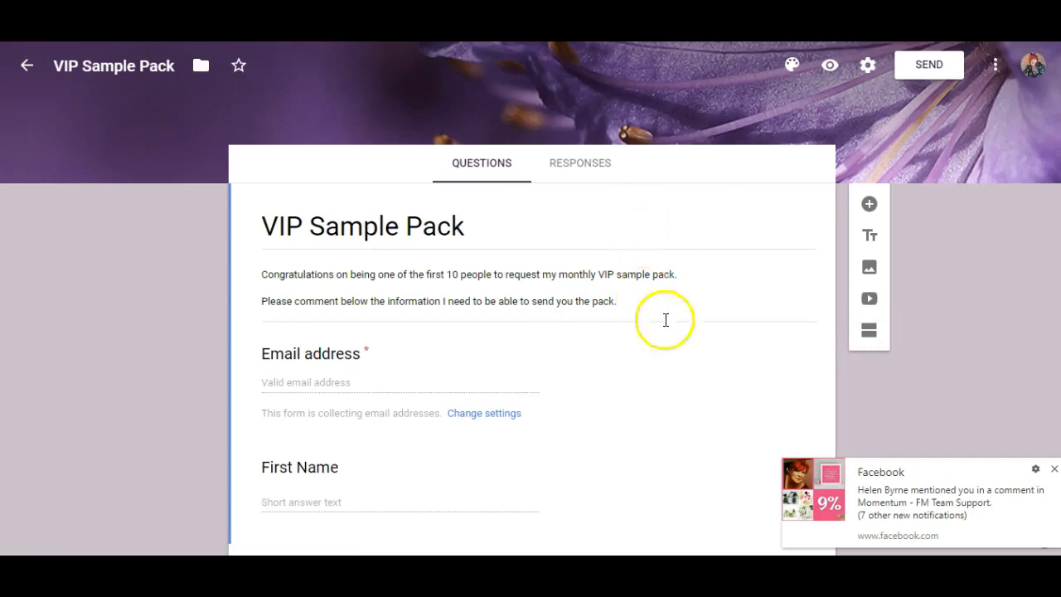
pyautogui.click(1054, 470)
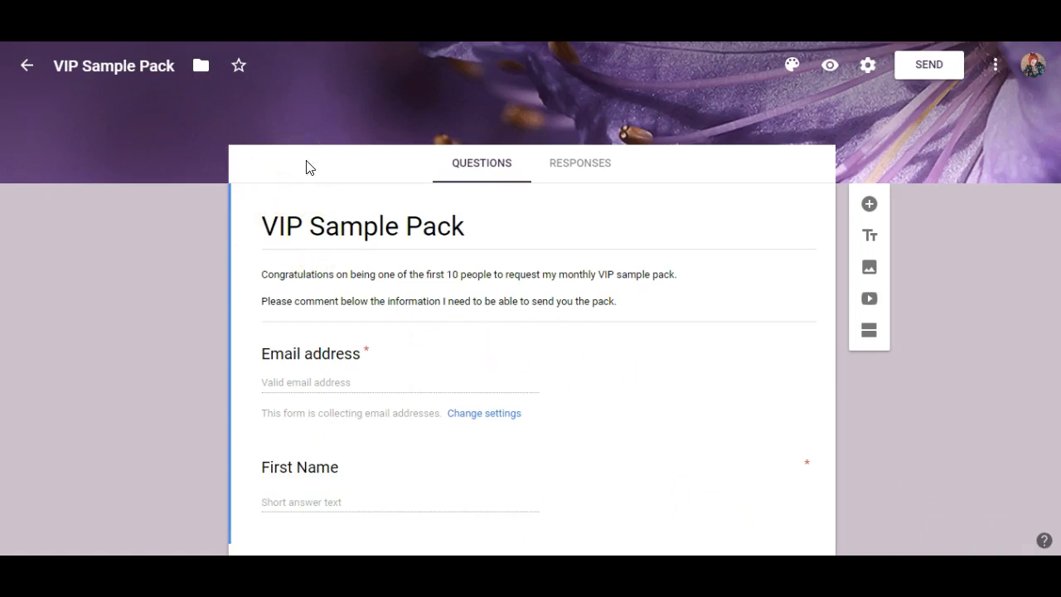
pyautogui.click(628, 267)
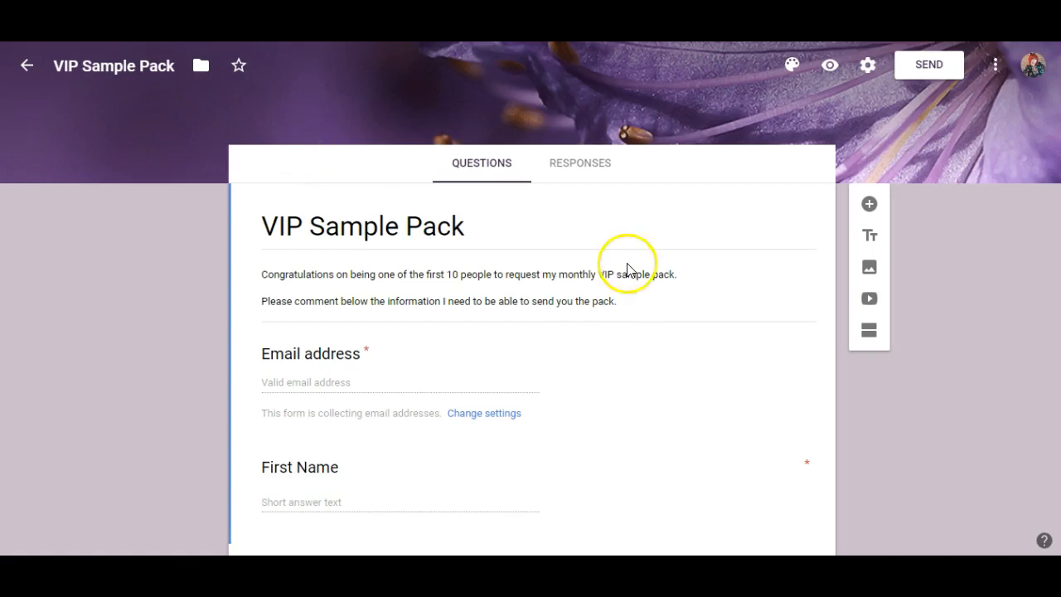
pyautogui.click(449, 239)
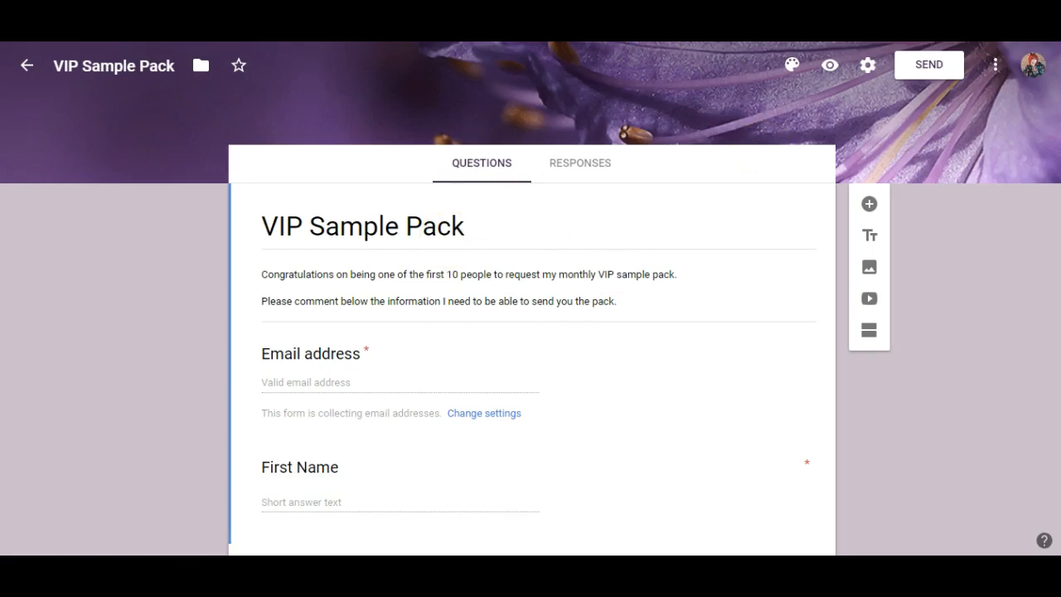
# - Open Google Drive in a new browser tab and create a new blank Google Form in My Drive
pyautogui.hotkey('ctrl', 't')
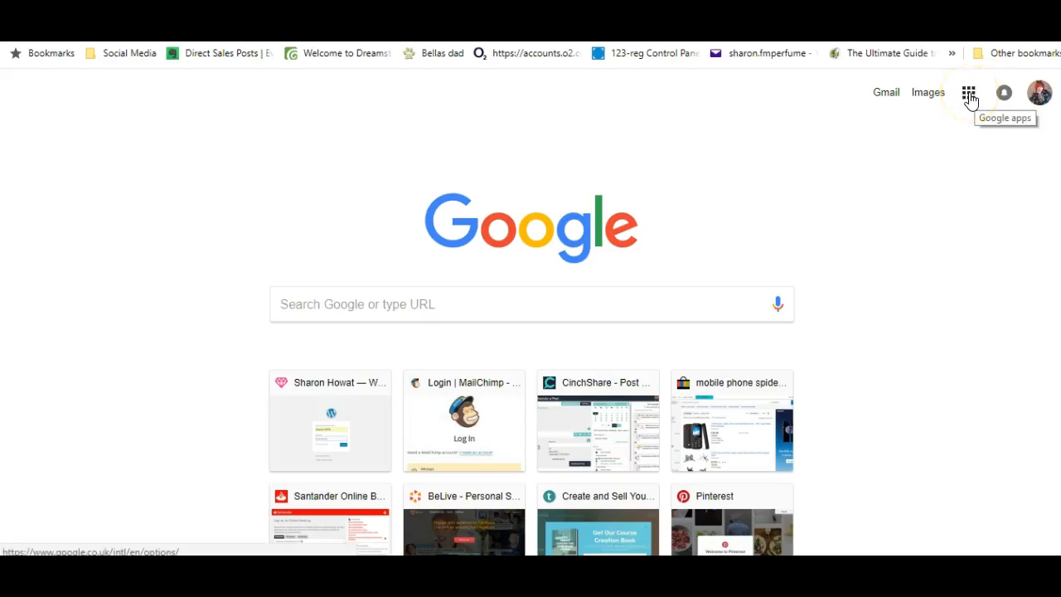
pyautogui.click(970, 94)
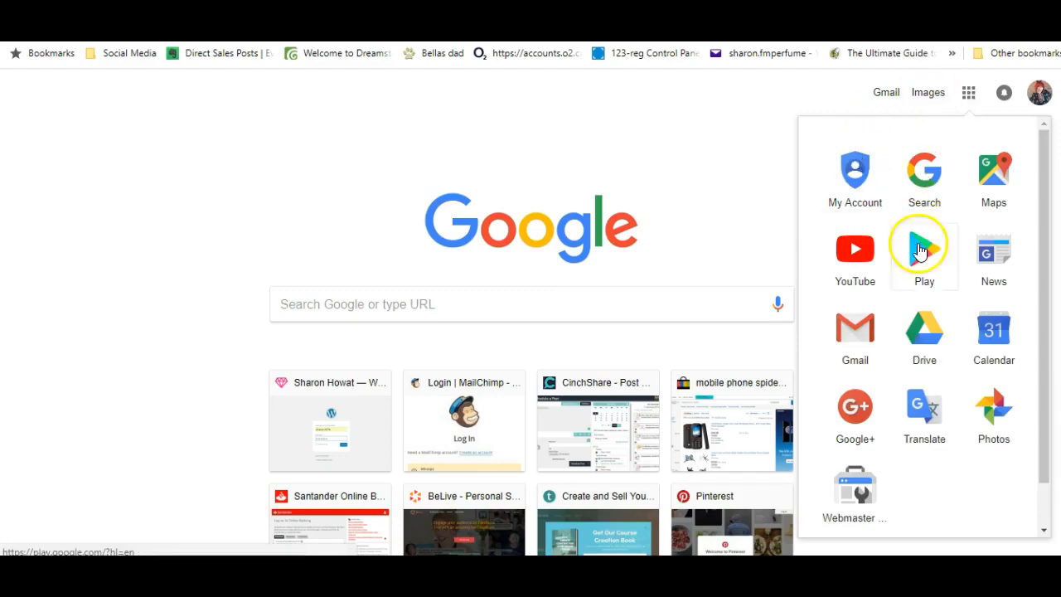
pyautogui.click(926, 330)
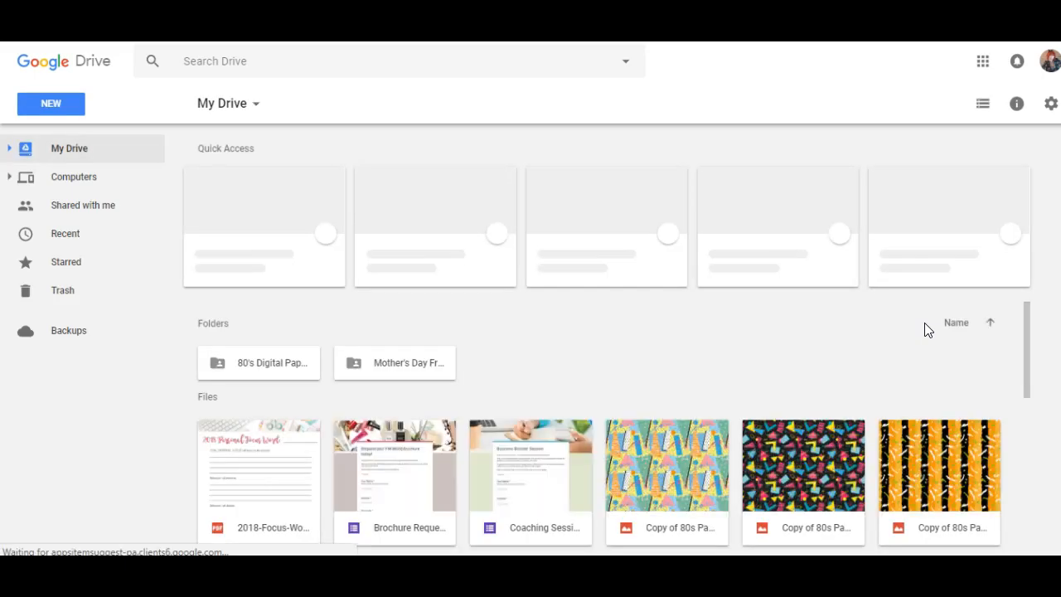
pyautogui.click(249, 106)
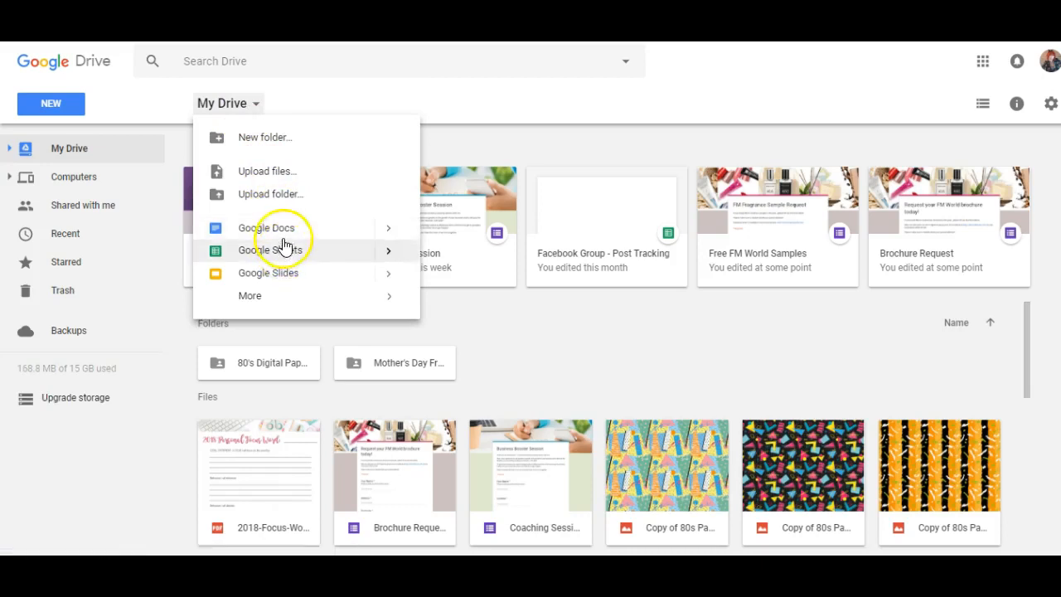
pyautogui.click(284, 296)
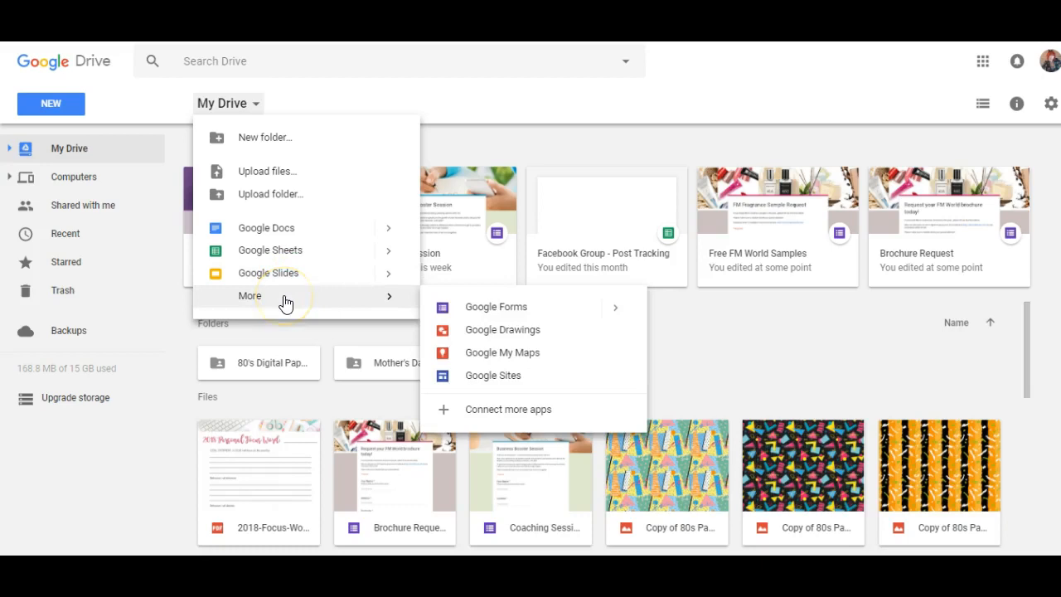
pyautogui.click(496, 307)
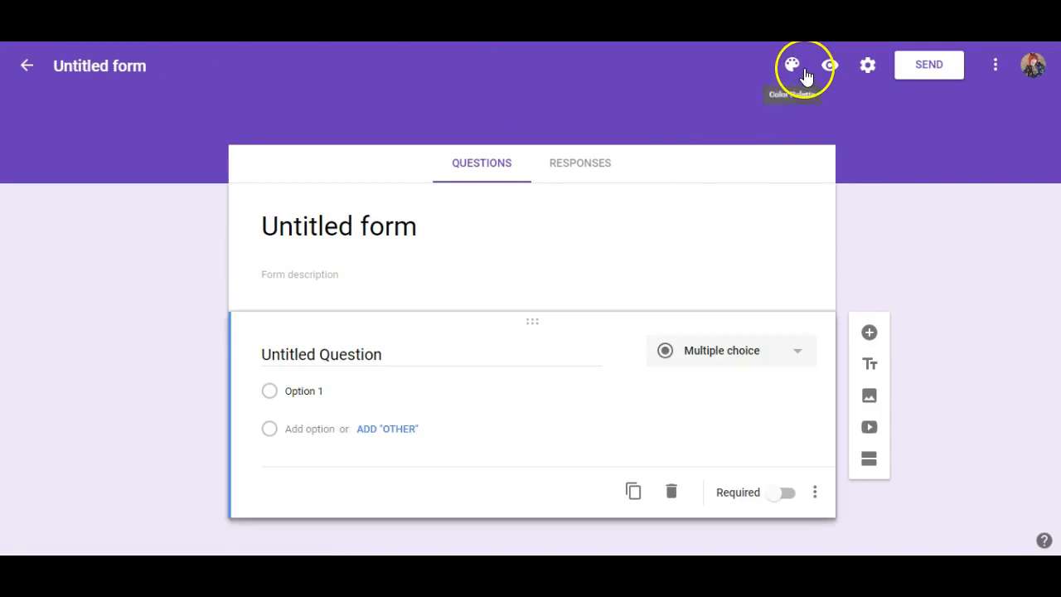
# - Try pink and light blue as the theme colour of the untitled form
pyautogui.click(804, 73)
pyautogui.click(854, 122)
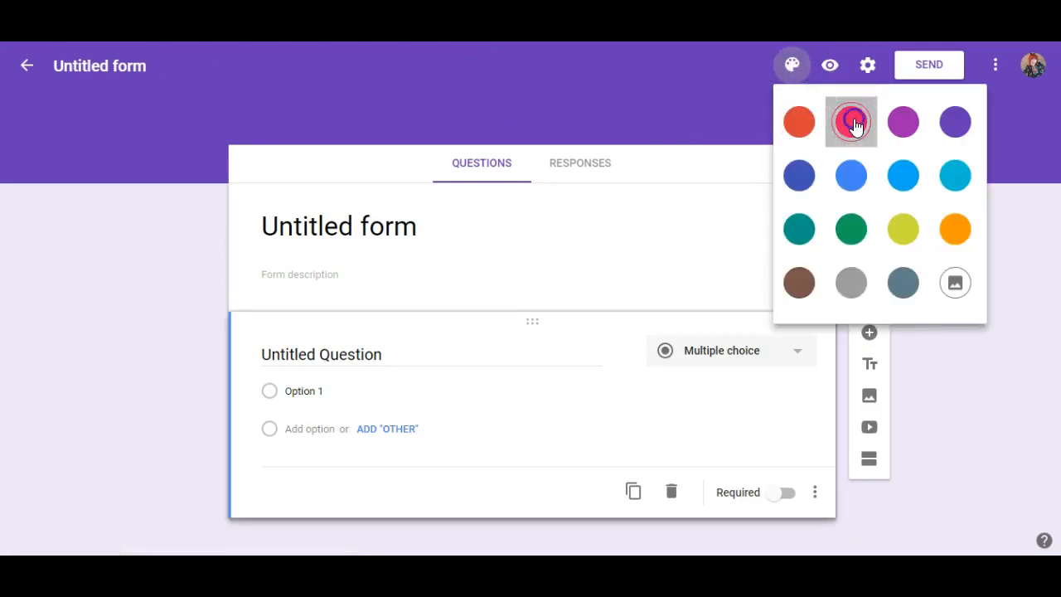
pyautogui.click(794, 64)
pyautogui.click(915, 183)
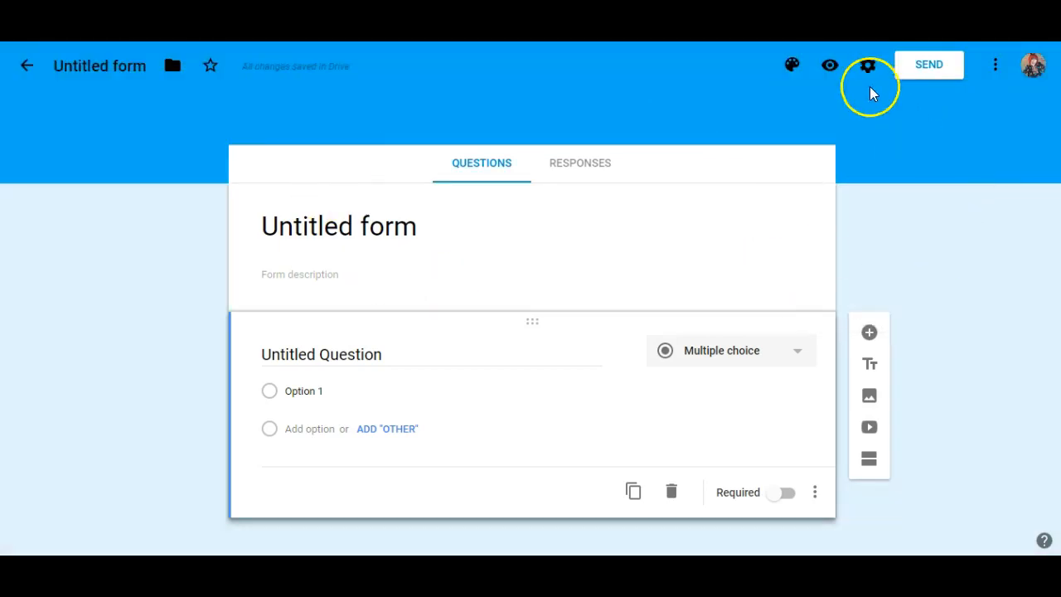
# - Apply the purple flower close-up from the Work and School themes as the form's header image
pyautogui.click(794, 65)
pyautogui.click(953, 283)
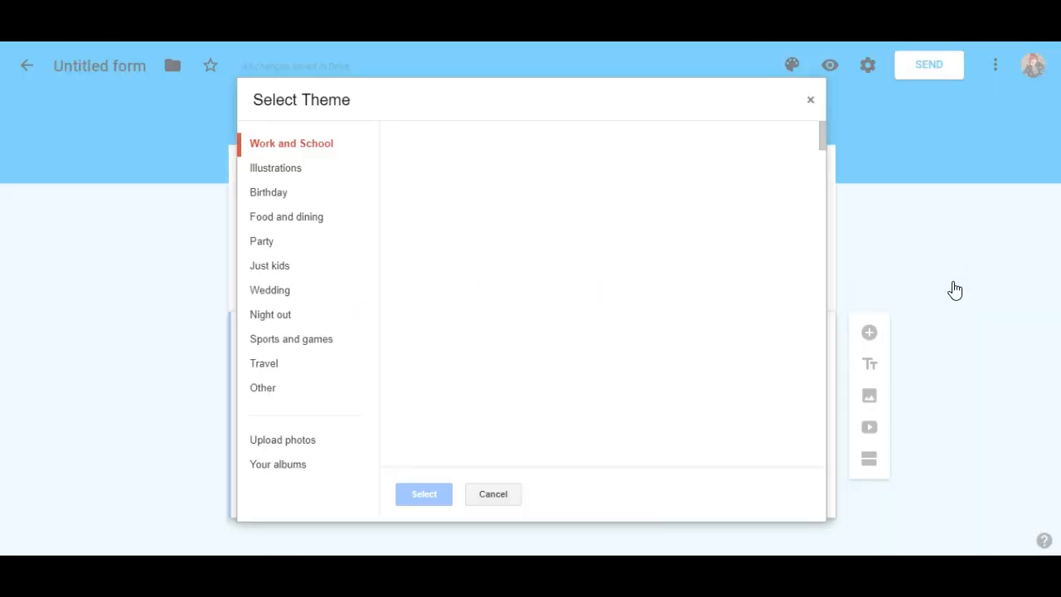
pyautogui.moveTo(822, 136); pyautogui.dragTo(817, 451)
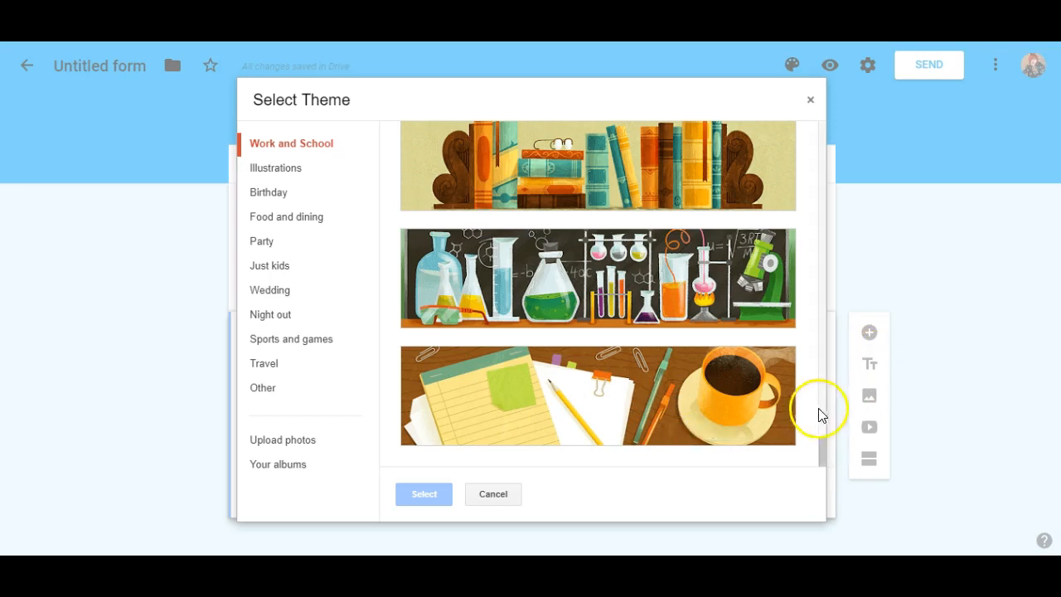
pyautogui.moveTo(821, 447); pyautogui.dragTo(830, 298)
pyautogui.click(673, 427)
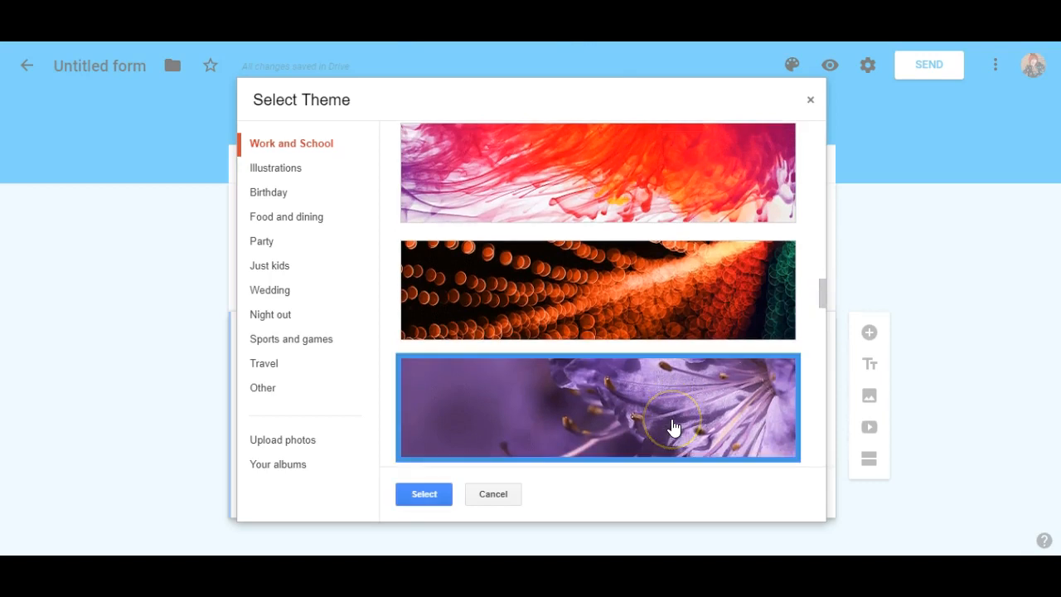
pyautogui.click(441, 493)
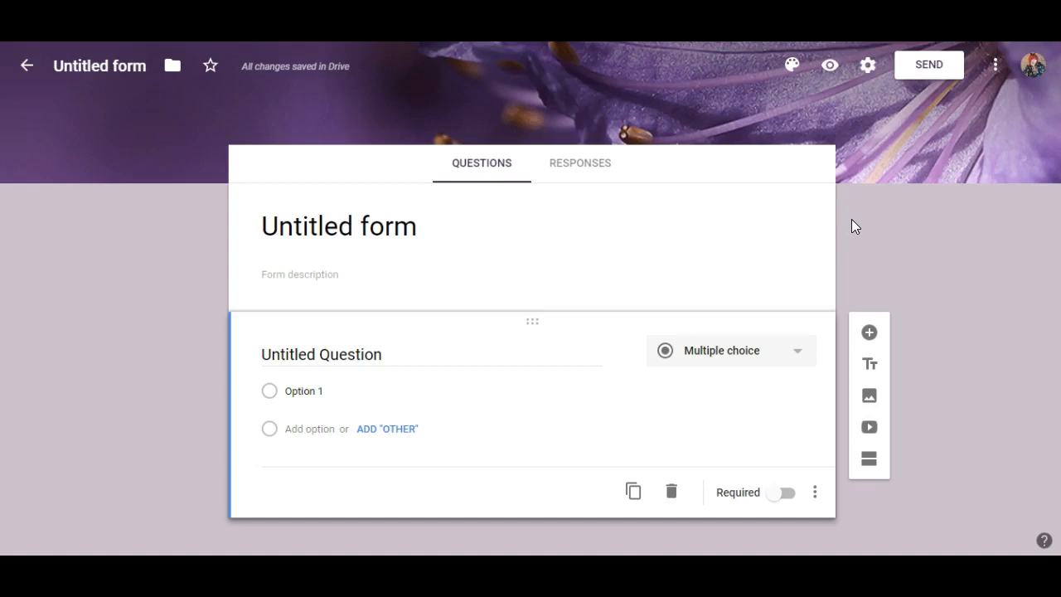
# - Change the form's title to "VIP Sample Packs"
pyautogui.click(352, 228)
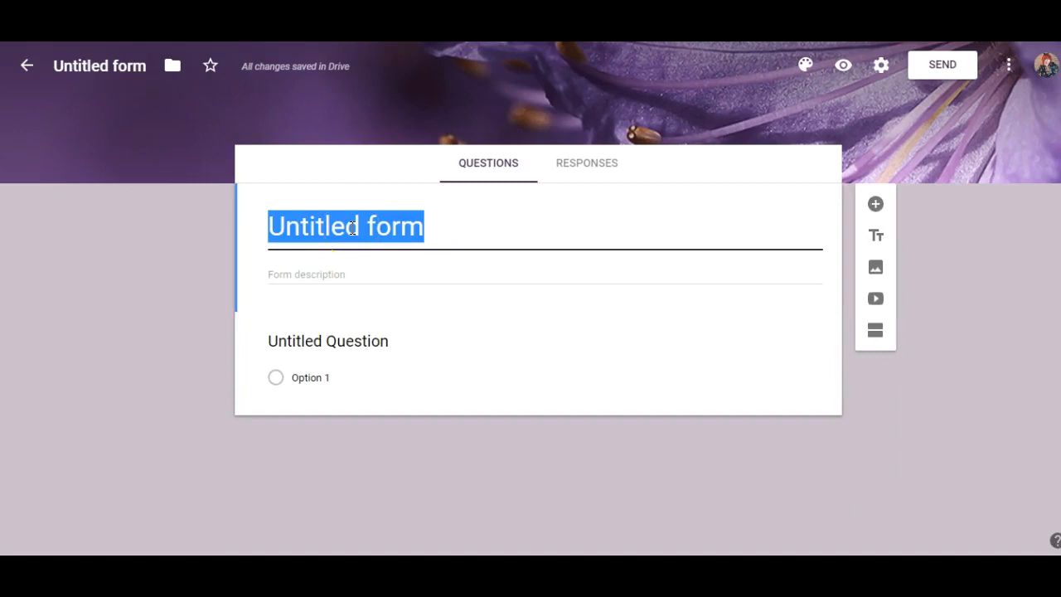
pyautogui.write('VIP SAMP')
pyautogui.press('BackSpace')
pyautogui.press('BackSpace')
pyautogui.press('BackSpace')
pyautogui.write('ample')
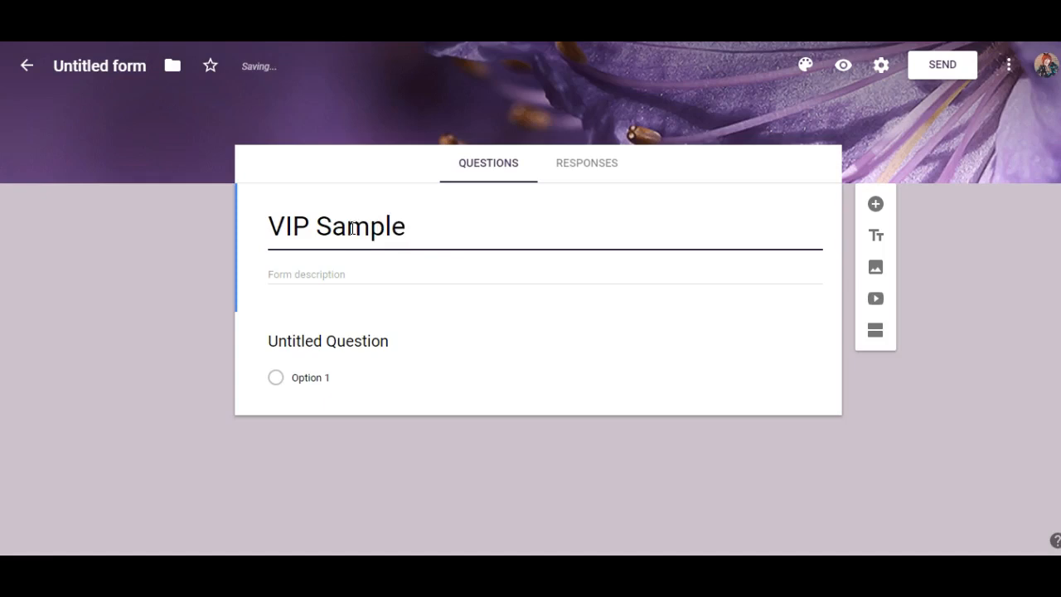
pyautogui.write(' Packs')
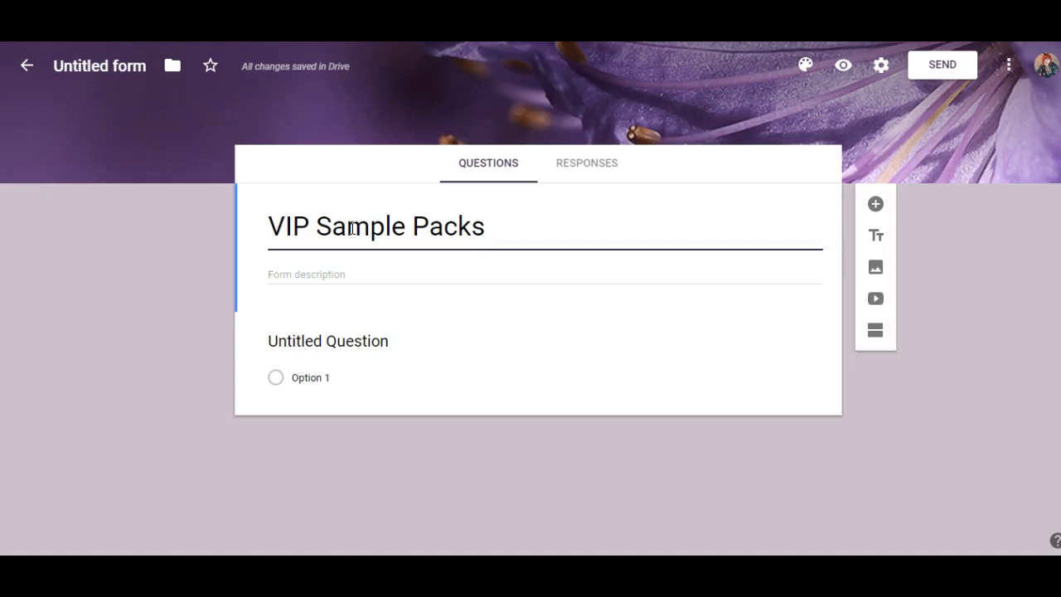
# - Enter the form description "Thank you for requesting to sample our amazing products this month."
pyautogui.click(342, 274)
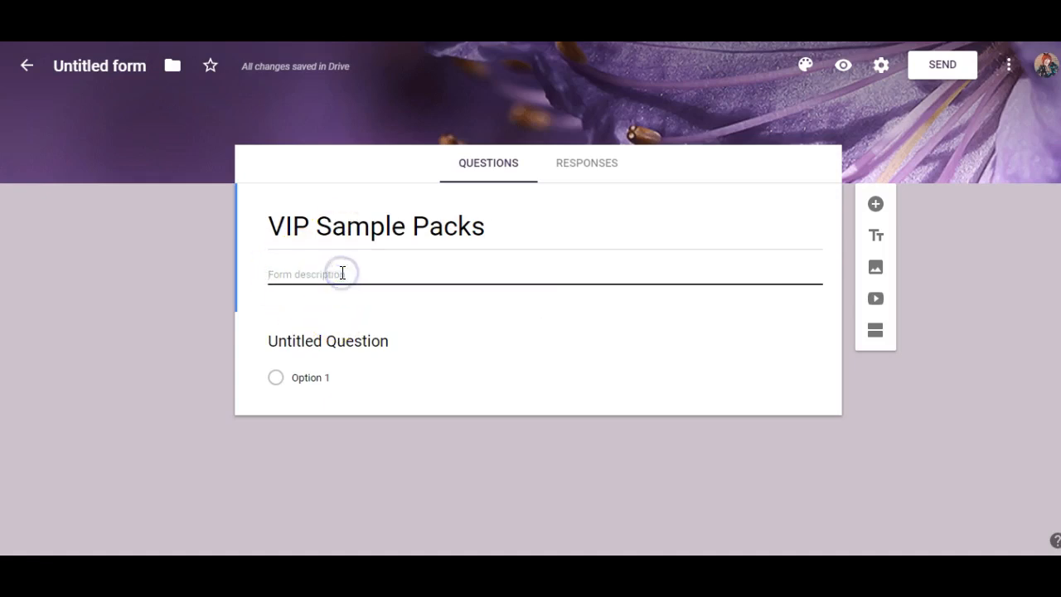
pyautogui.write('Thank you for re')
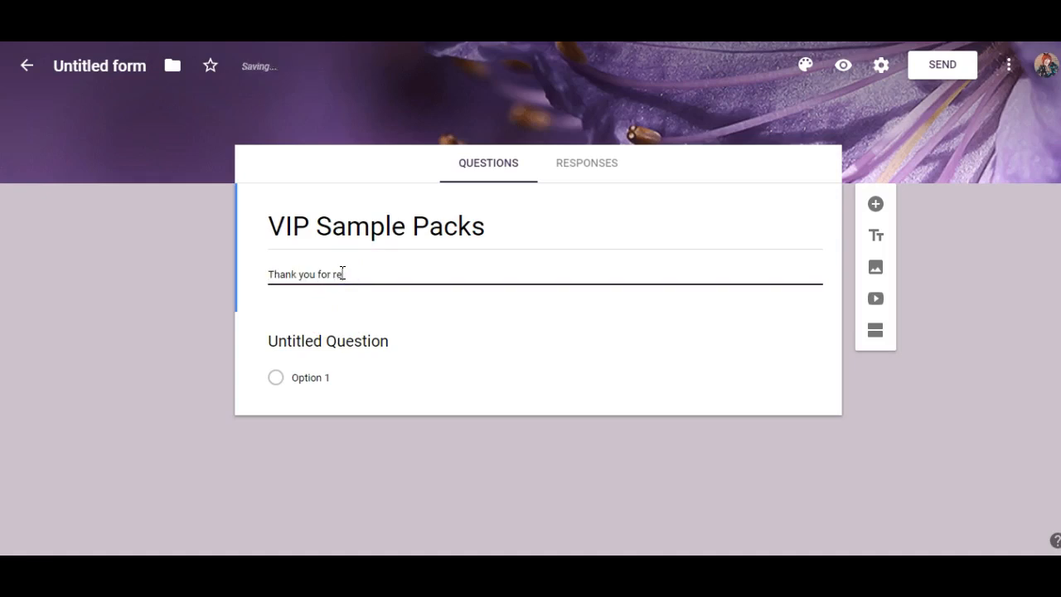
pyautogui.write('questing to sample our amazing products this month.')
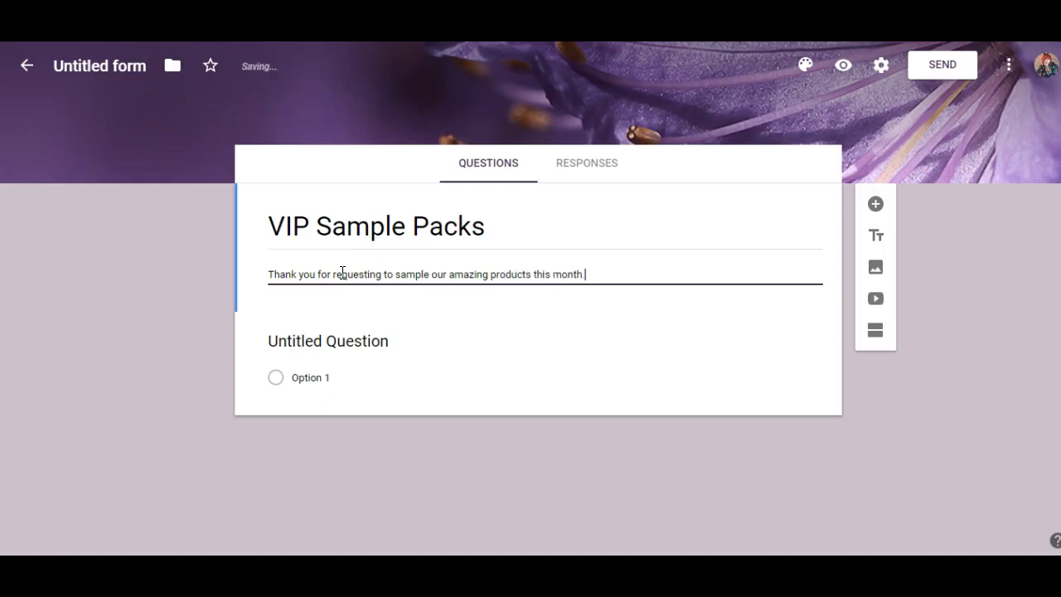
# - Add a second description line reading "Please answer a few questions so I can get your pack sent out asap."
pyautogui.press('Return')
pyautogui.write('Pleas e')
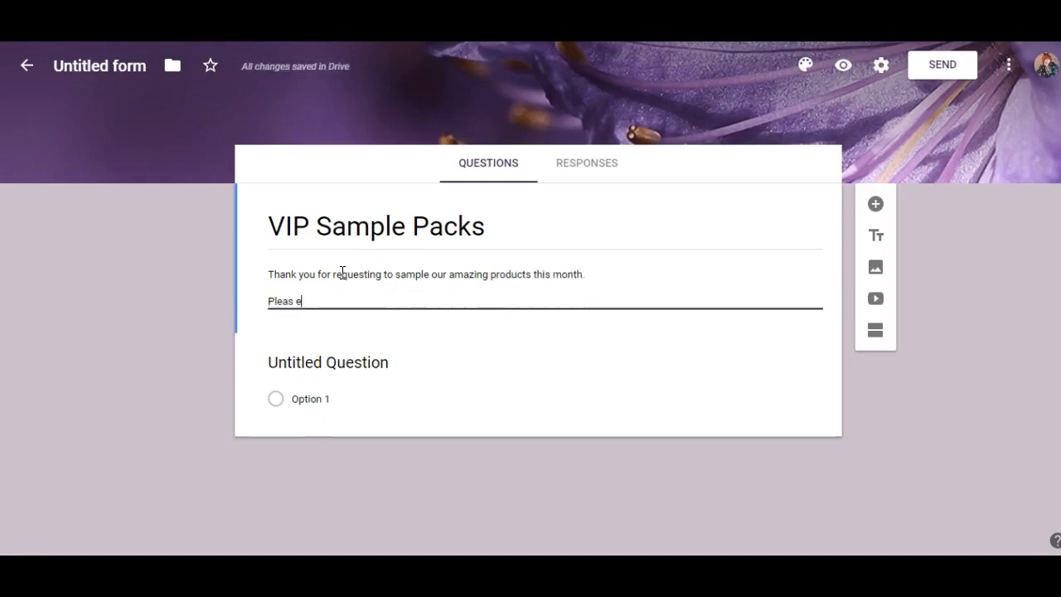
pyautogui.write(' and')
pyautogui.write('swer a few ')
pyautogui.write('quesitons')
pyautogui.press('BackSpace')
pyautogui.press('BackSpace')
pyautogui.write('tion')
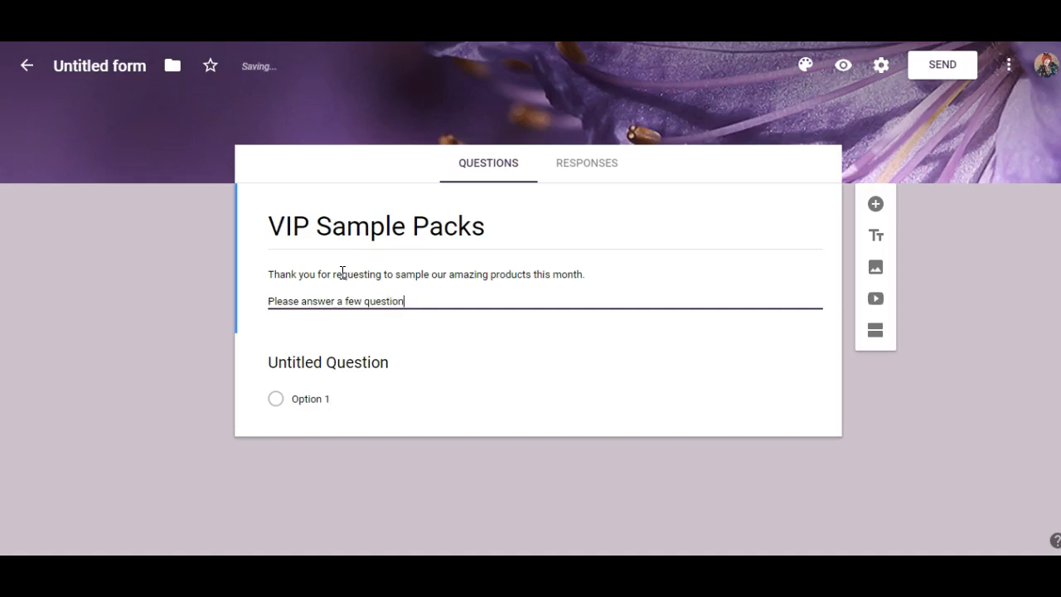
pyautogui.write('s so I can get your pack sent out asap')
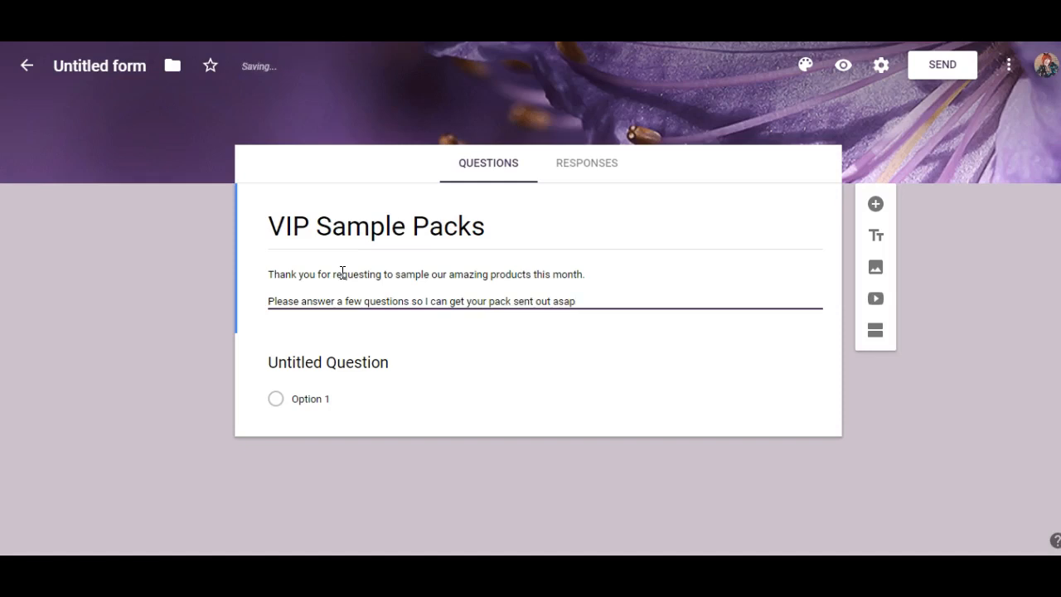
pyautogui.write('.')
pyautogui.press('Return')
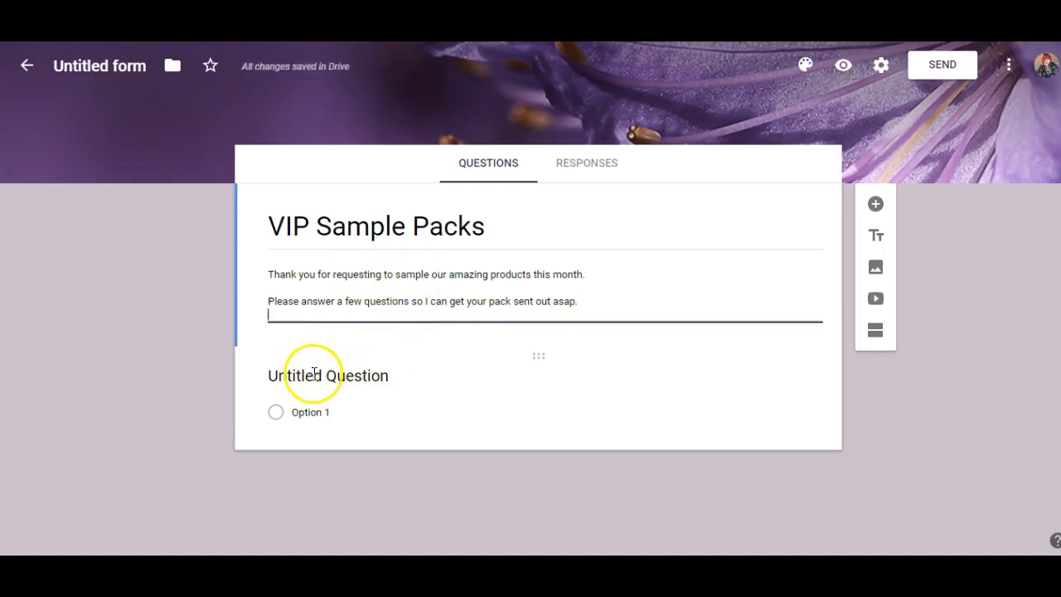
# - Turn the untitled question into a required short-answer question titled "First Name"
pyautogui.click(379, 375)
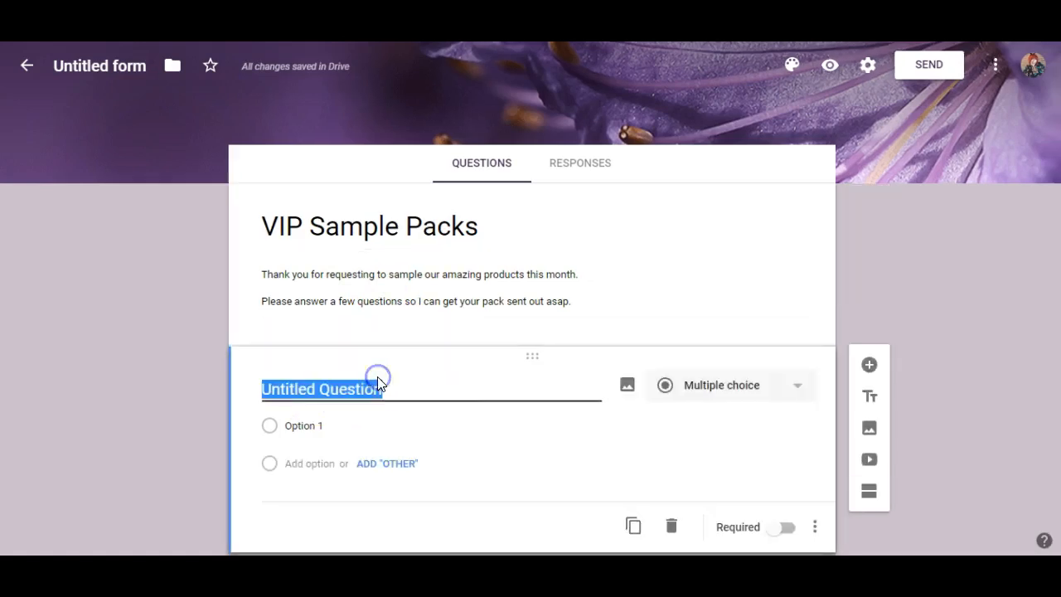
pyautogui.write('Firs')
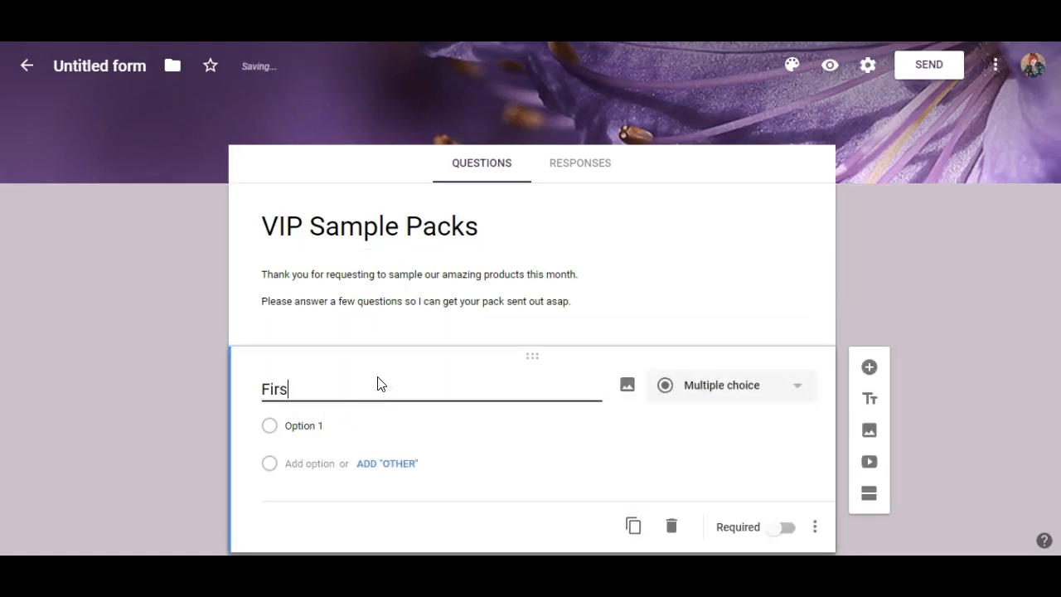
pyautogui.write('t Name')
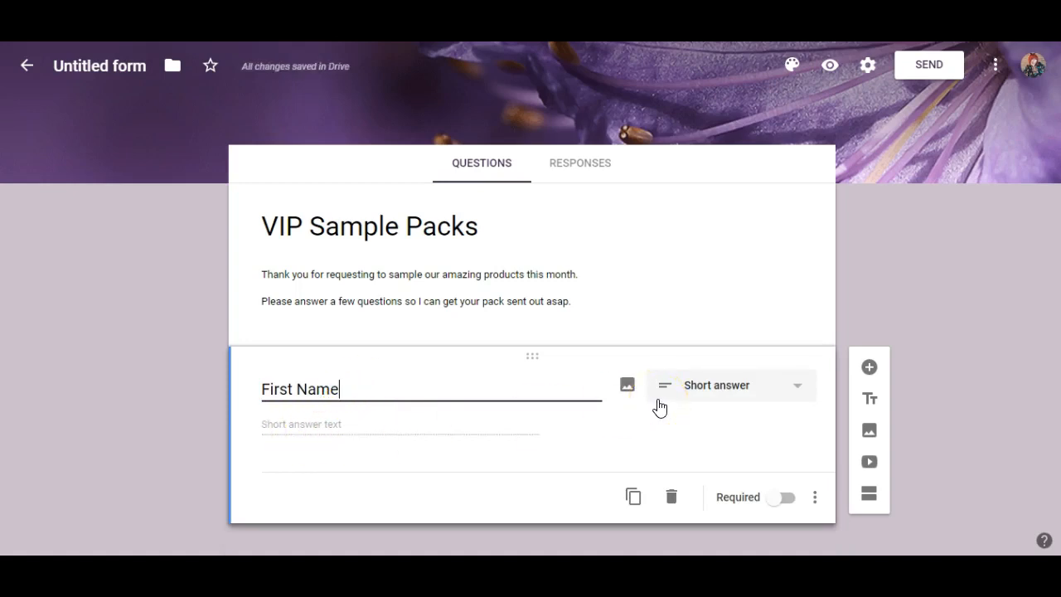
pyautogui.click(771, 502)
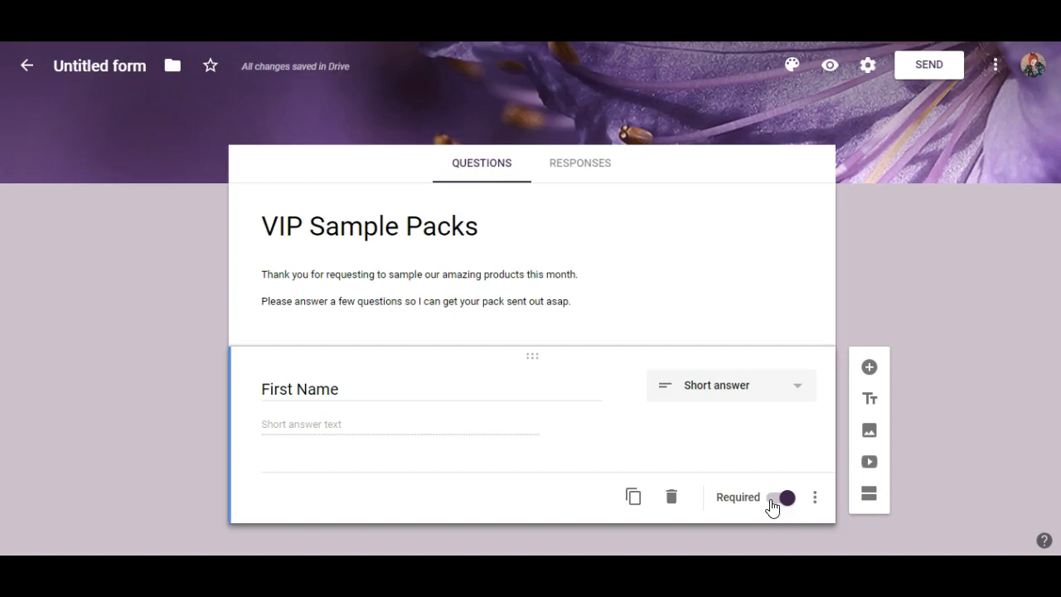
# - Add a required short-answer question titled "Surname" below First Name
pyautogui.click(869, 367)
pyautogui.write('Surname')
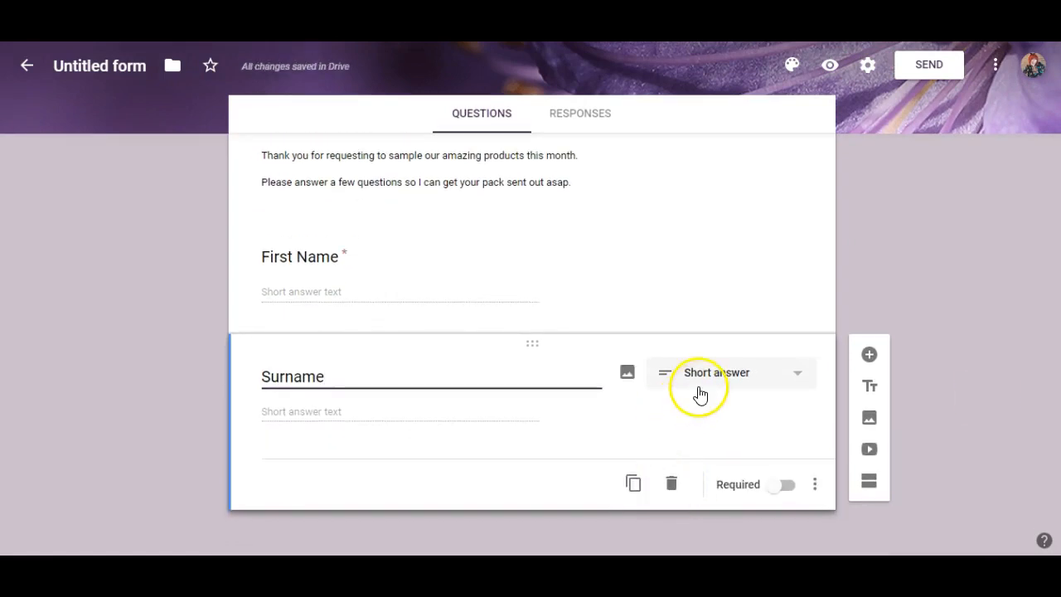
pyautogui.click(794, 379)
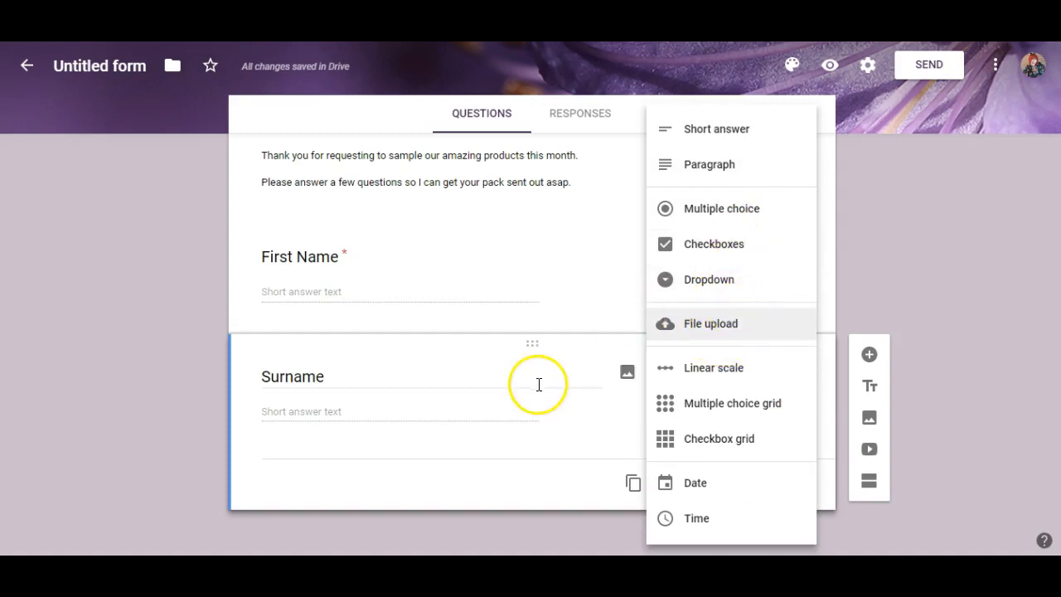
pyautogui.click(459, 412)
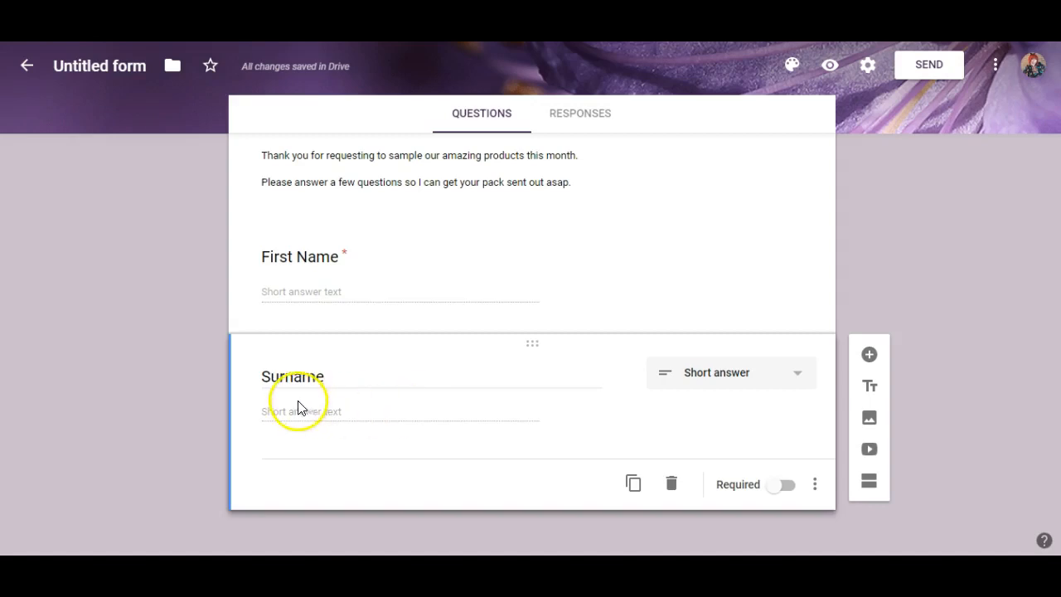
pyautogui.click(781, 485)
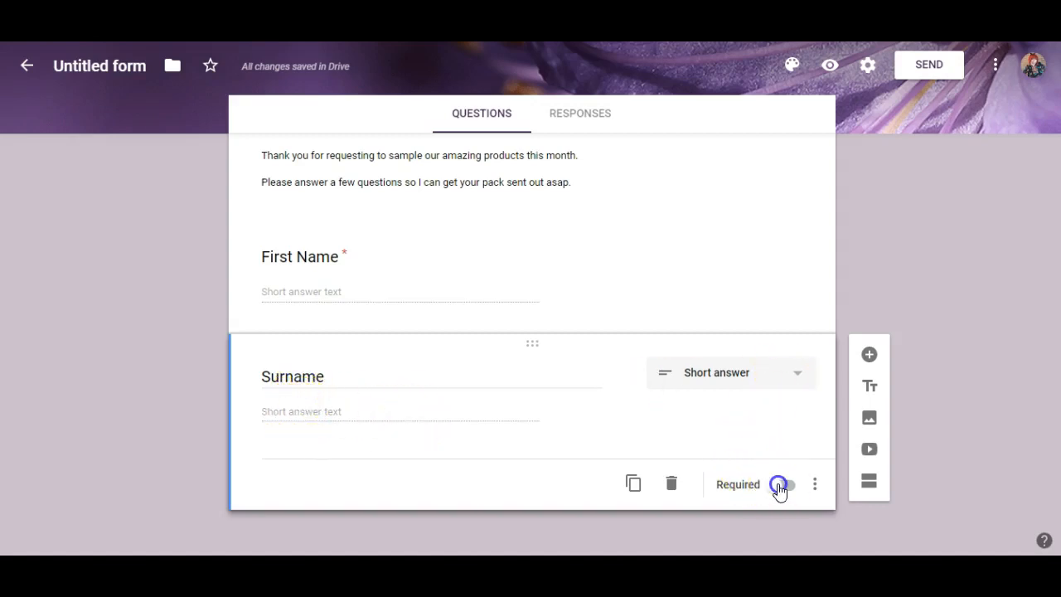
# - Add a short-answer question titled "Email Address (for product offers and updates)" below Surname
pyautogui.click(868, 354)
pyautogui.write('Email Address')
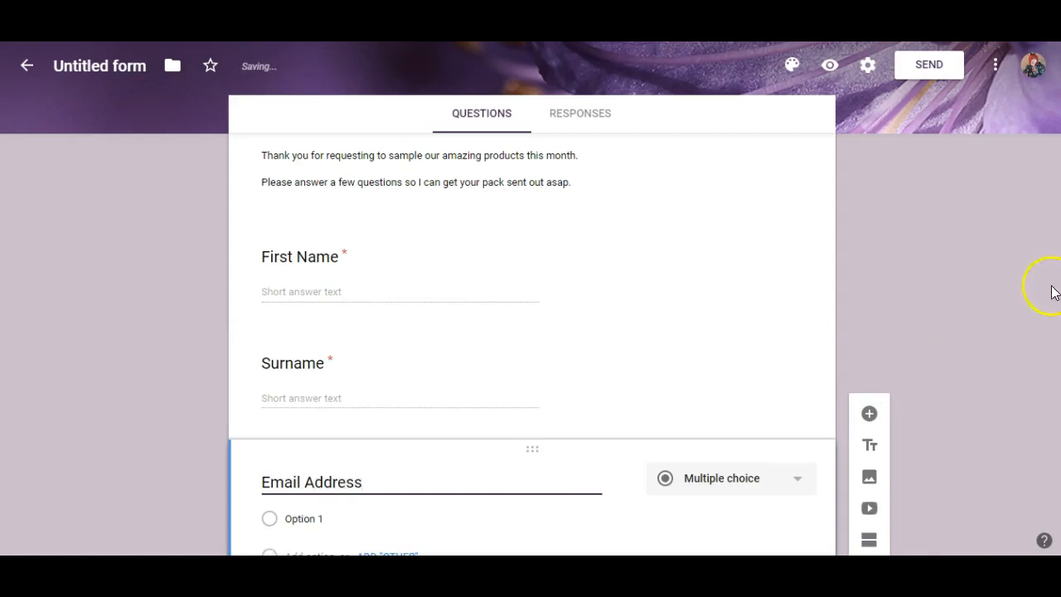
pyautogui.write(' n')
pyautogui.press('BackSpace')
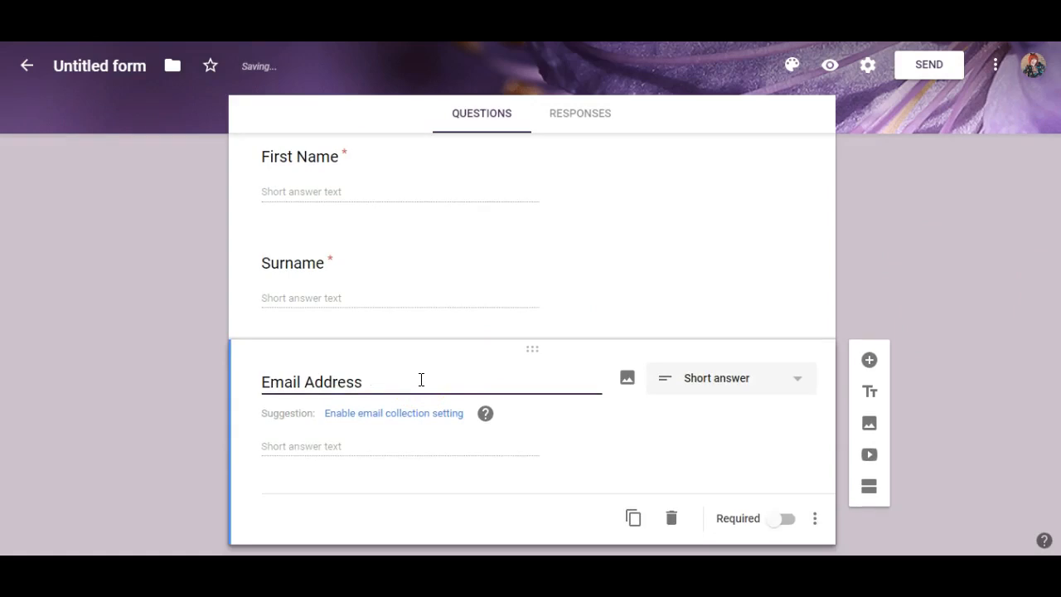
pyautogui.write('(for product offers ')
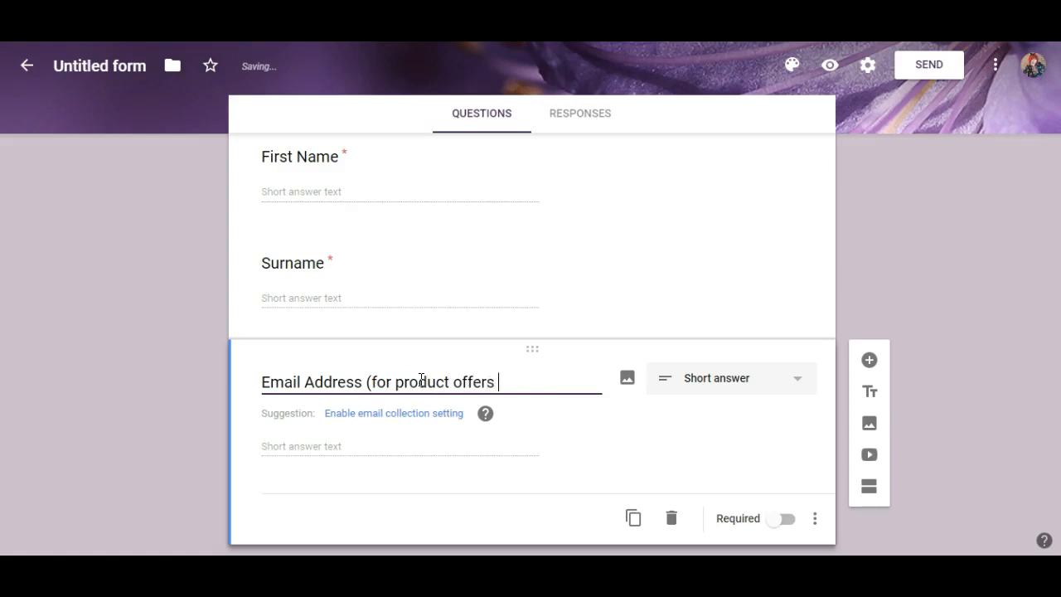
pyautogui.write('and updates')
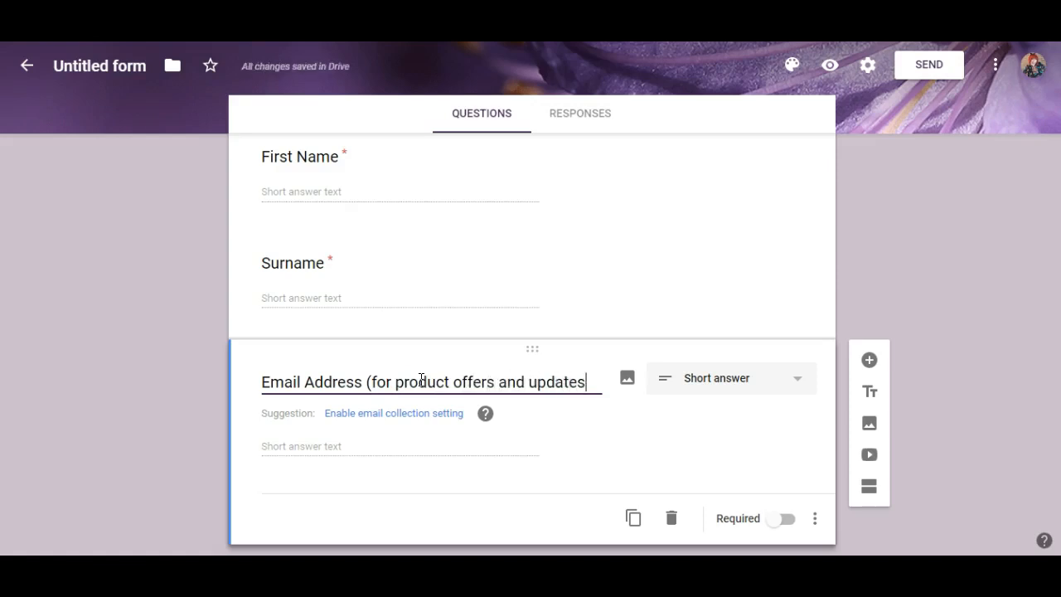
pyautogui.write(')')
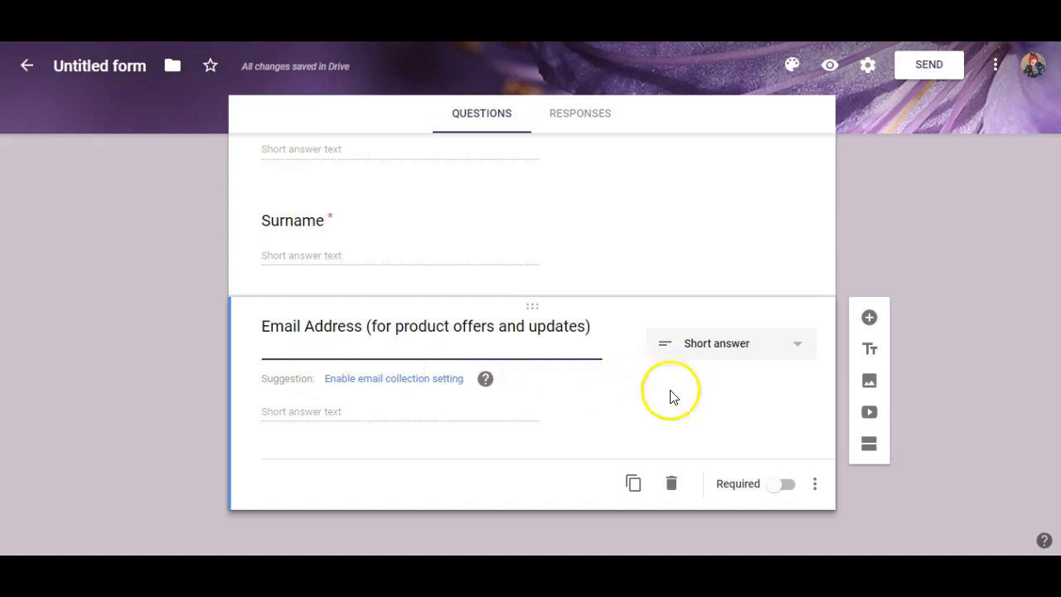
# - Add a required paragraph question titled "Postal Address" below the email question
pyautogui.click(869, 320)
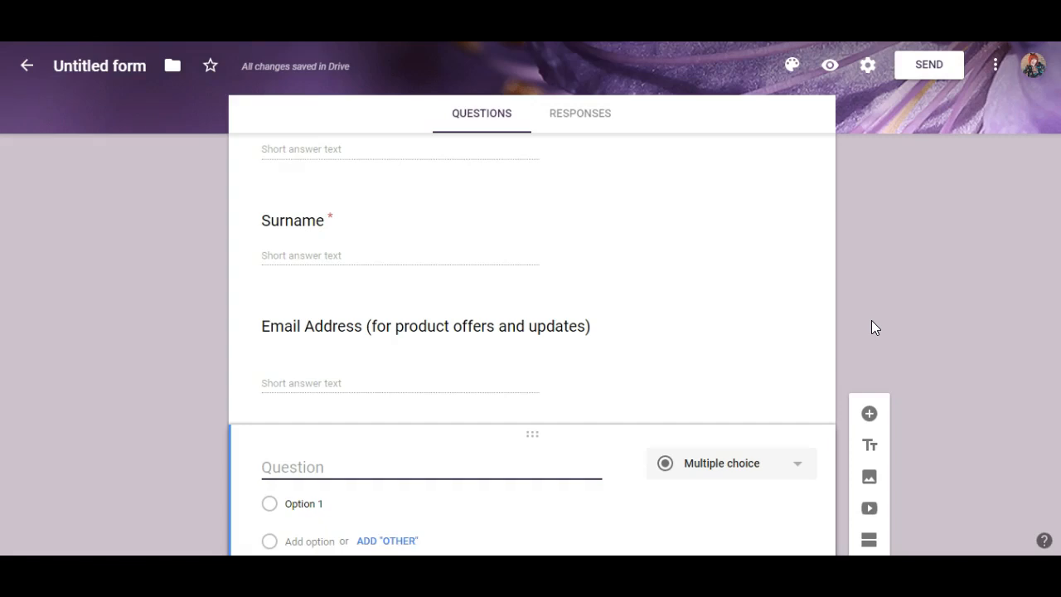
pyautogui.write('Postal Address')
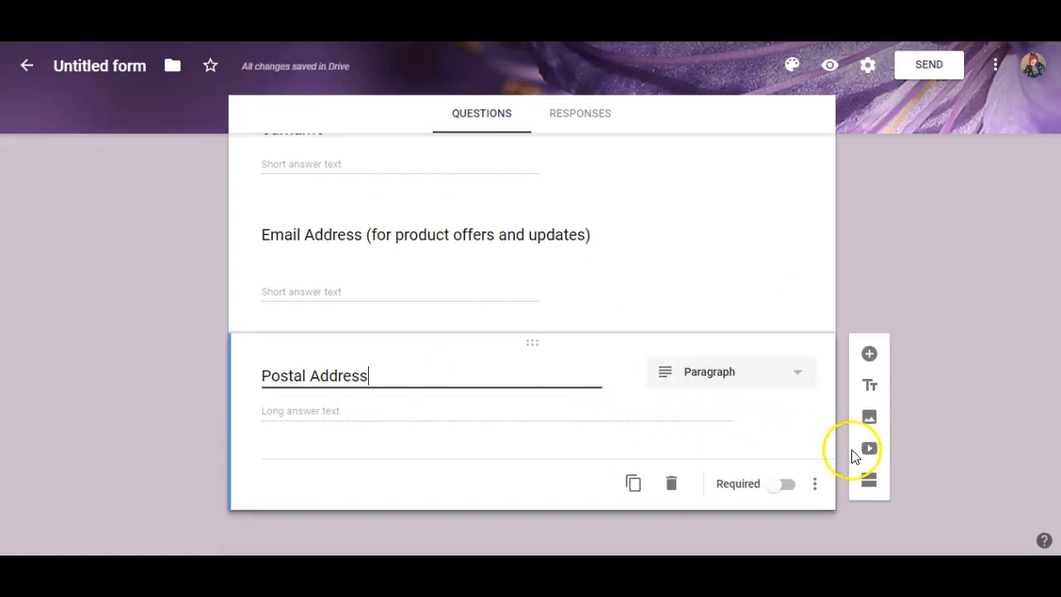
pyautogui.click(777, 485)
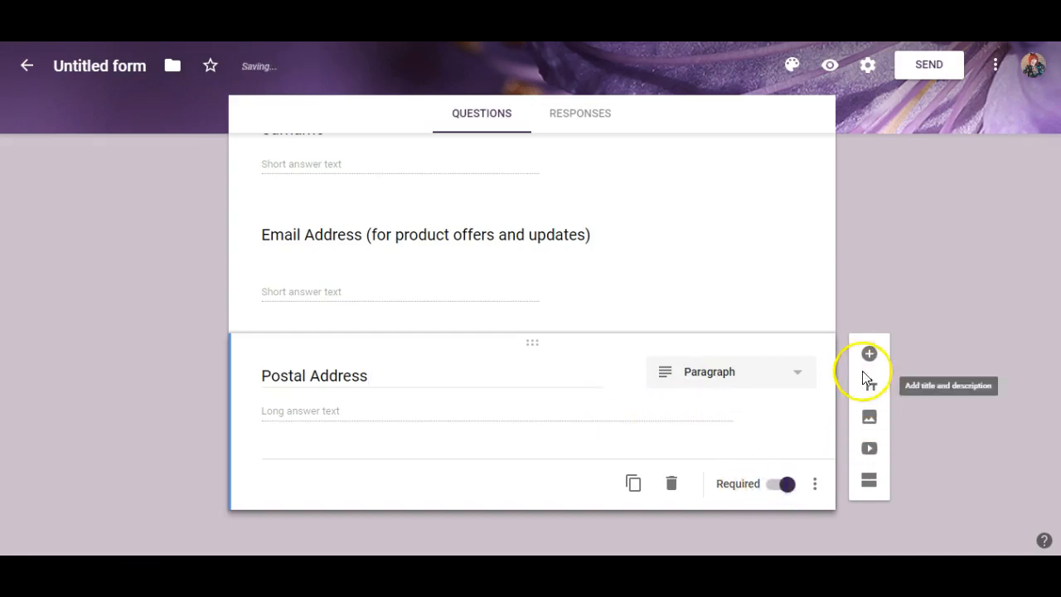
# - Add a required short-answer question titled "Postcode" below Postal Address
pyautogui.click(867, 355)
pyautogui.write('Postcode')
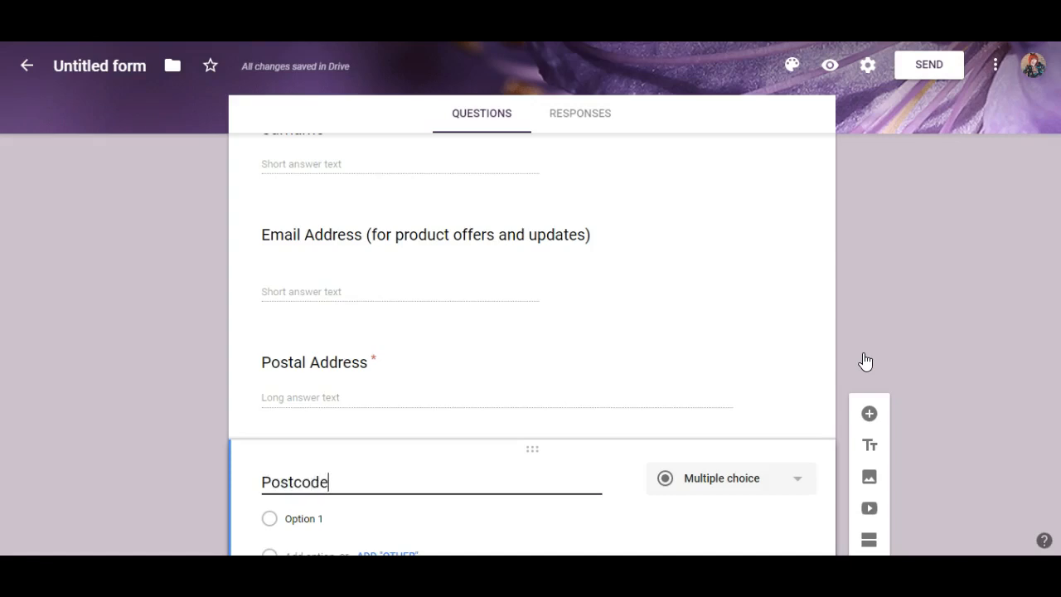
pyautogui.scroll(-1, 532, 344)
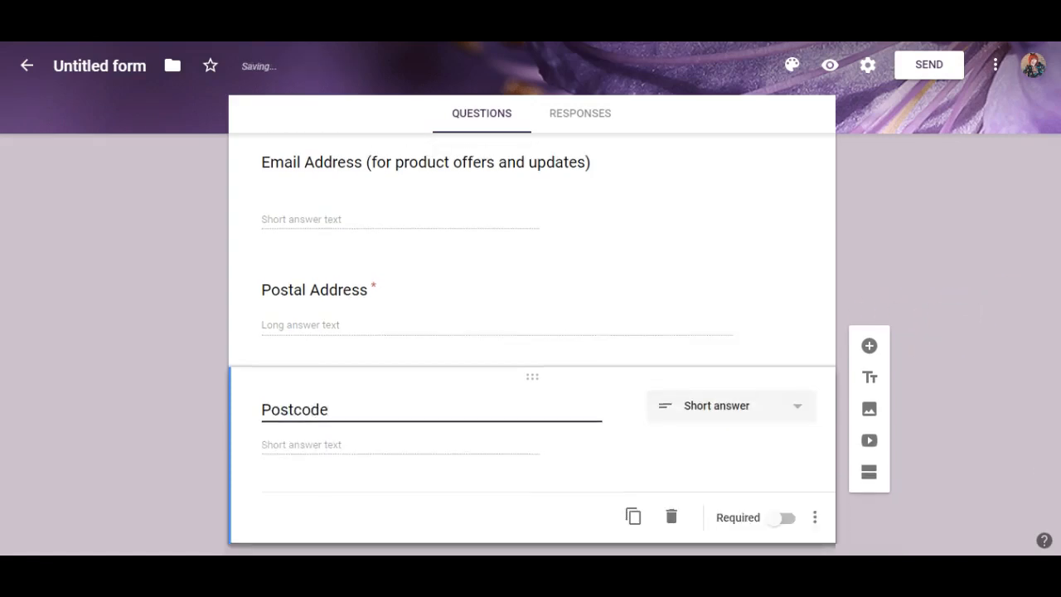
pyautogui.scroll(-1, 532, 344)
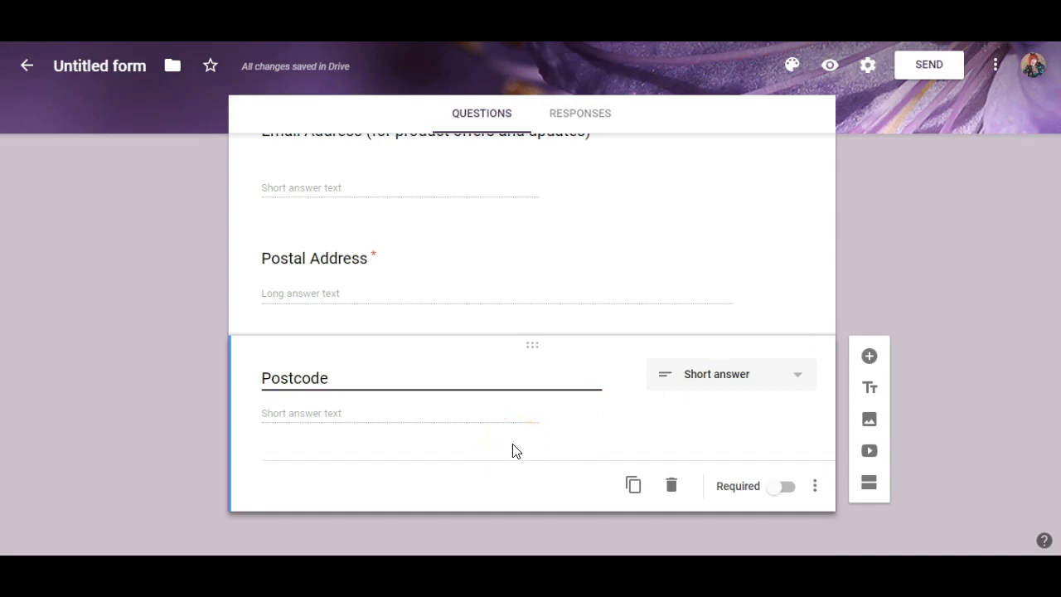
pyautogui.click(779, 490)
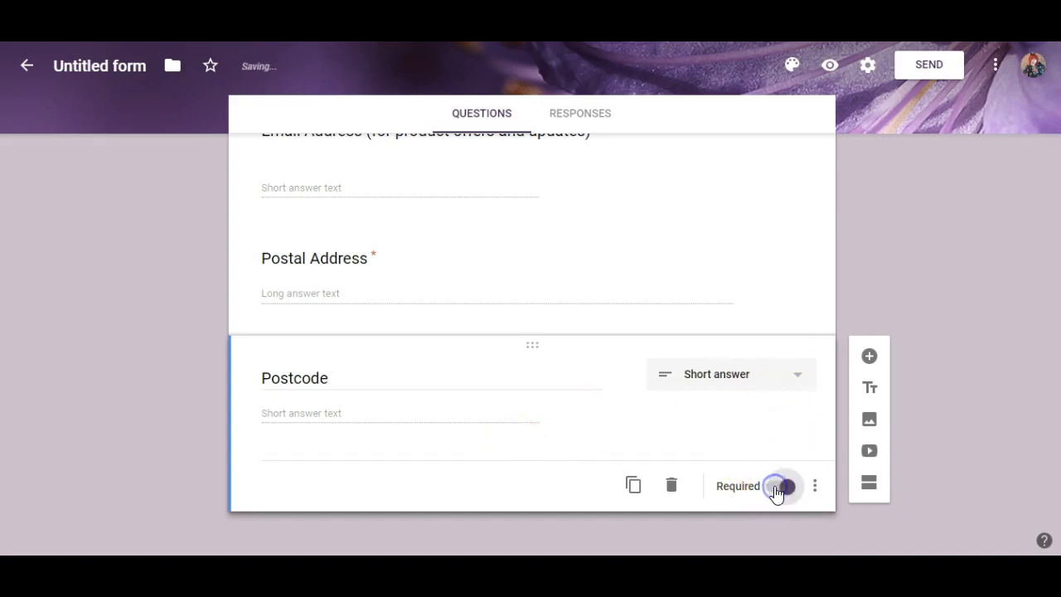
# - Add a title and description block at the end of the form and delete the blank multiple-choice question above it
pyautogui.click(870, 357)
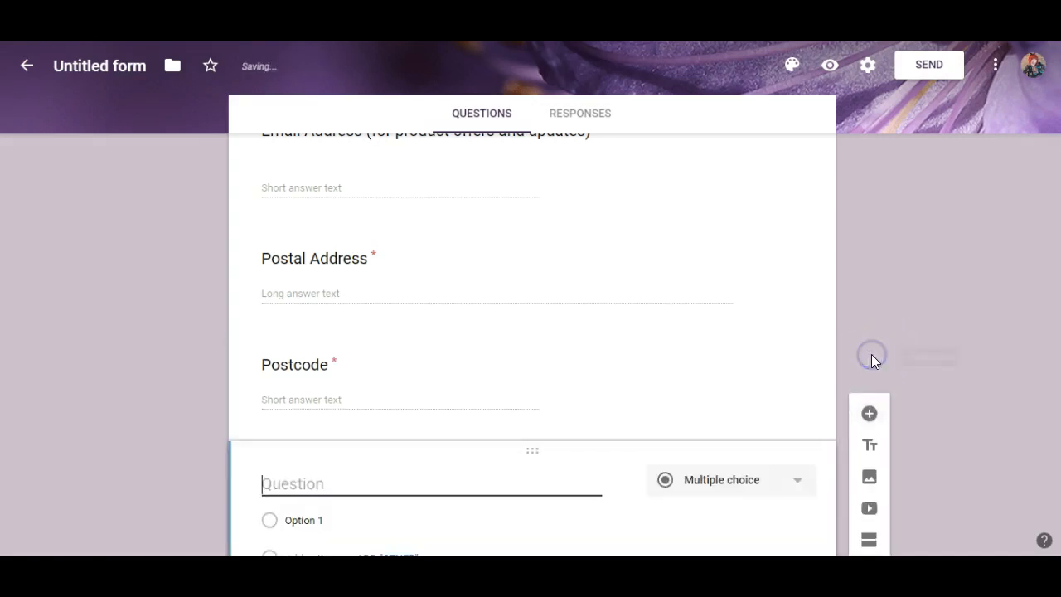
pyautogui.click(870, 449)
pyautogui.click(869, 446)
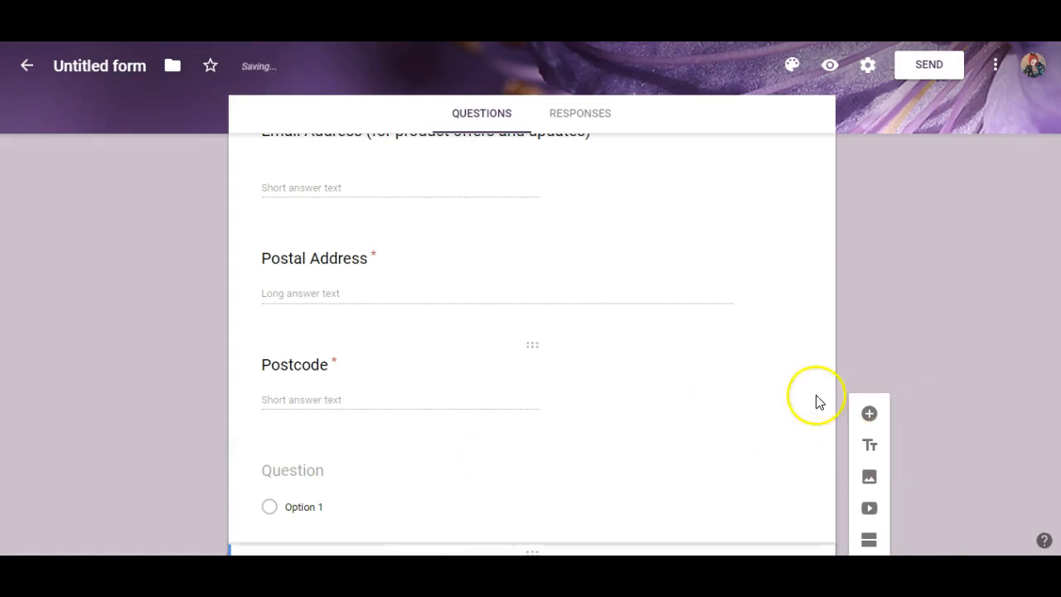
pyautogui.click(533, 362)
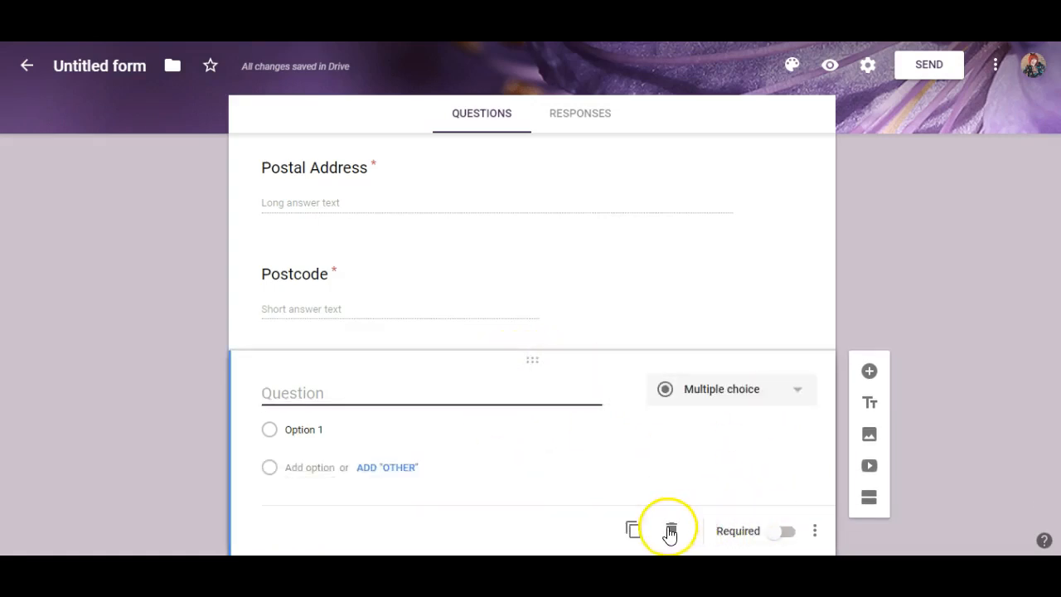
pyautogui.click(671, 530)
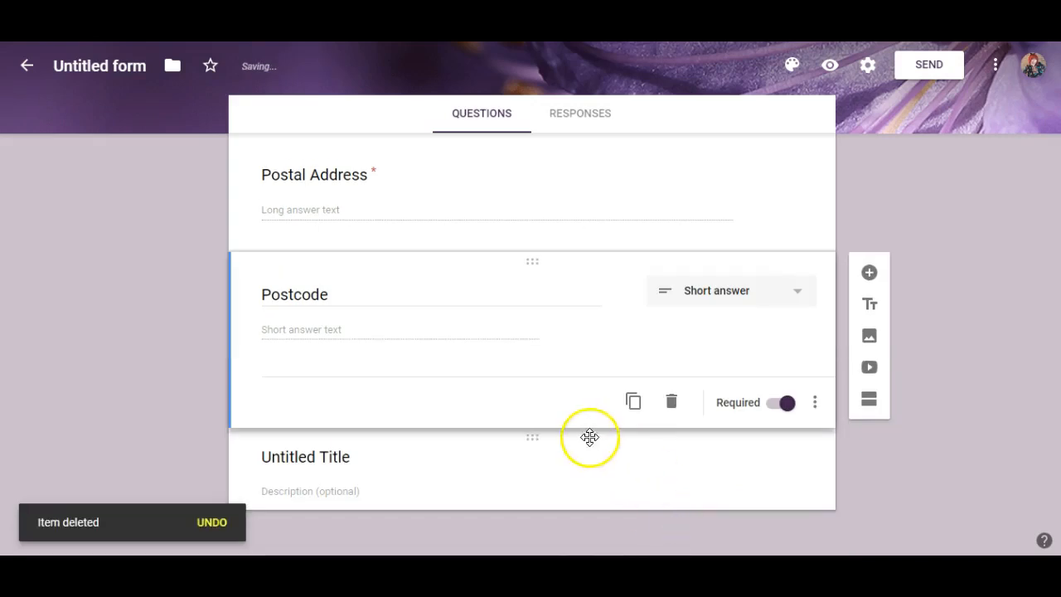
# - Change the closing block's title to "Thank you, your sample pack is on it's way"
pyautogui.click(379, 491)
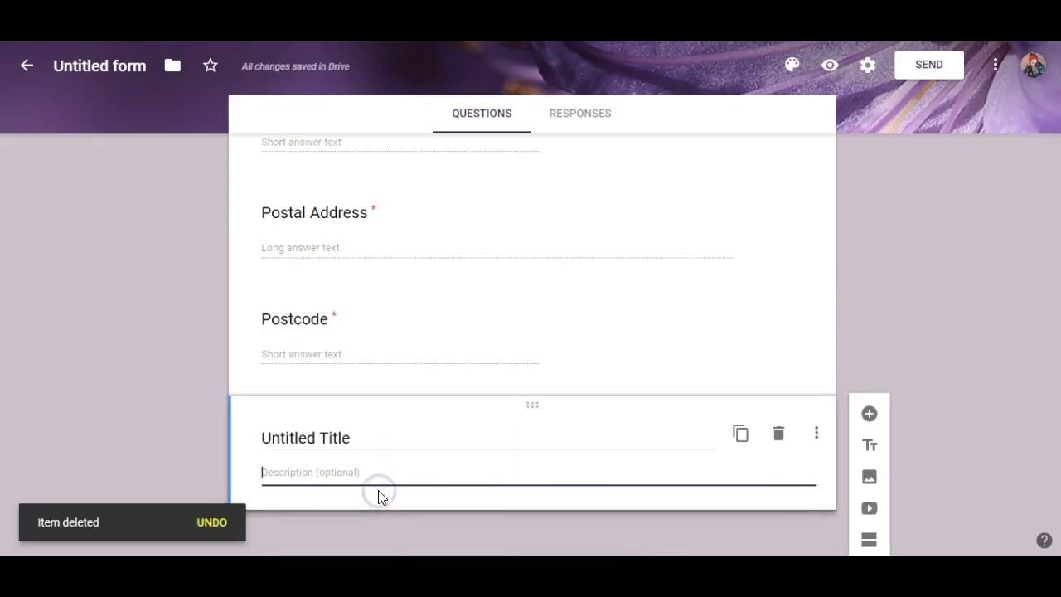
pyautogui.click(360, 432)
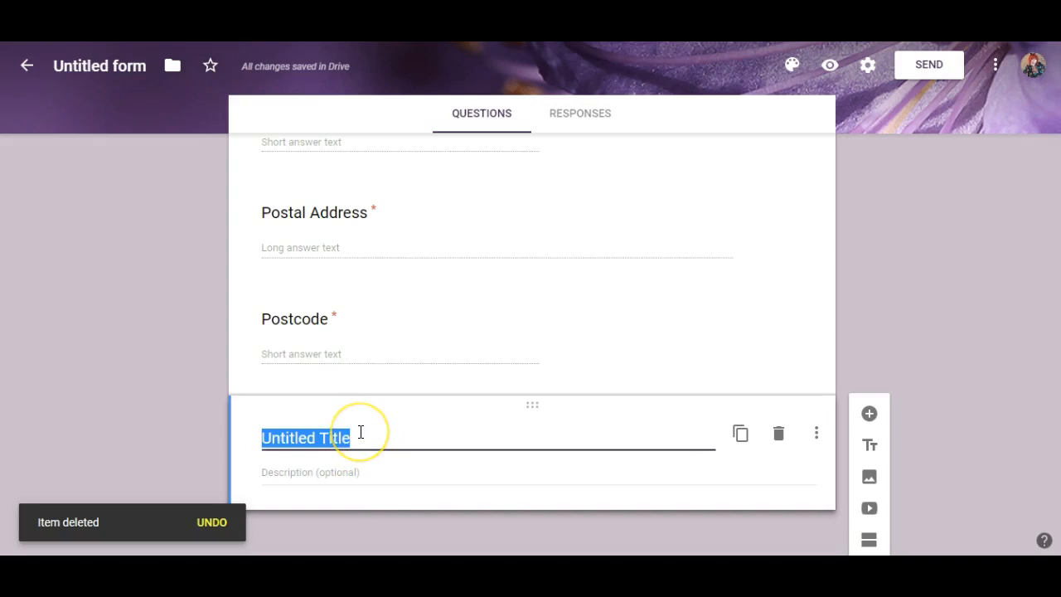
pyautogui.write('Thank you')
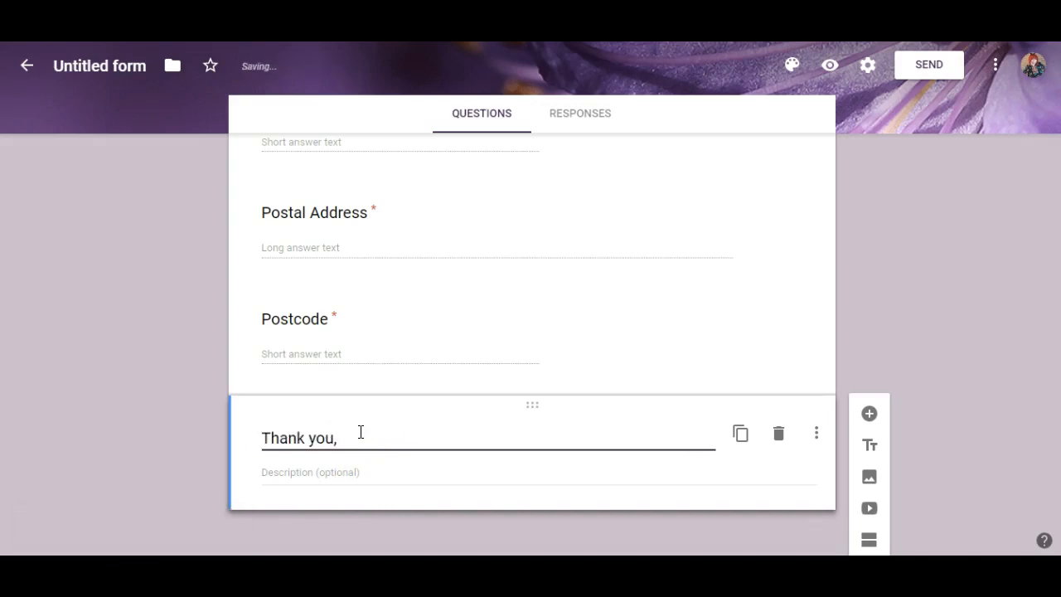
pyautogui.write(', your sample')
pyautogui.write('s ar')
pyautogui.press('BackSpace')
pyautogui.press('BackSpace')
pyautogui.press('BackSpace')
pyautogui.press('BackSpace')
pyautogui.write('pac')
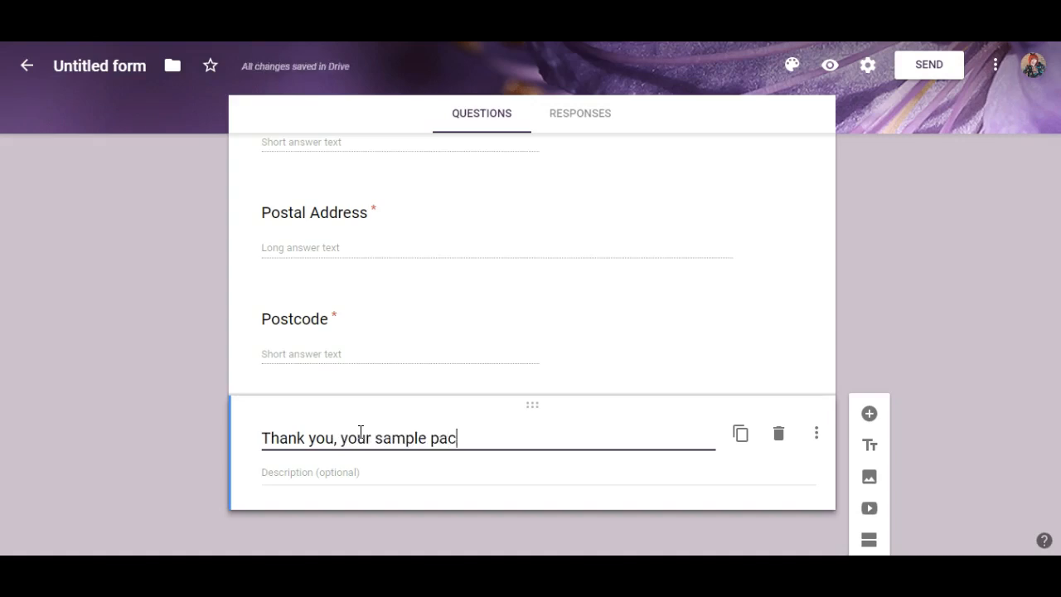
pyautogui.write("k is on it's way")
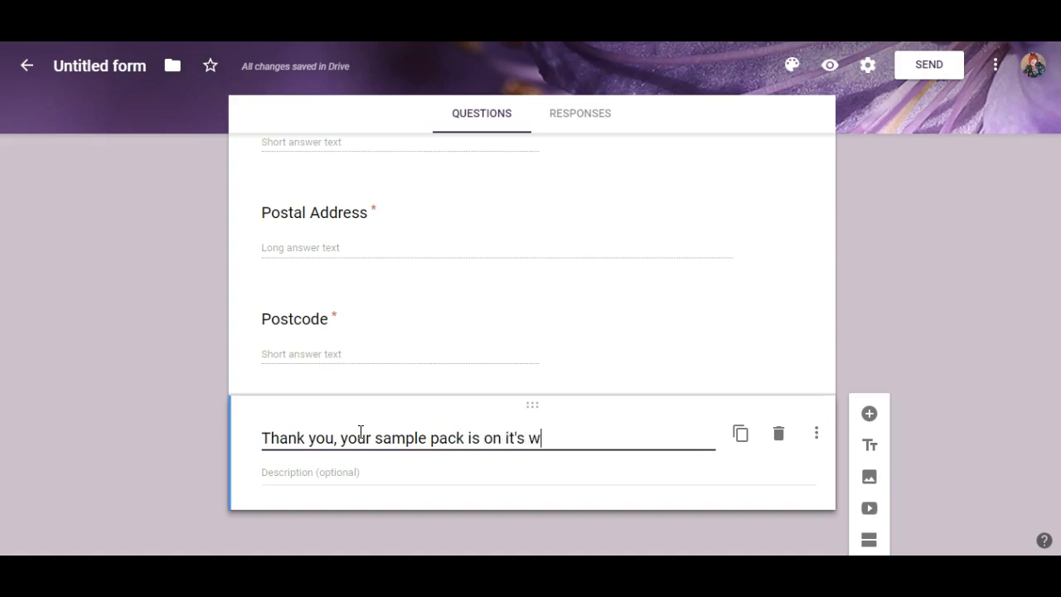
pyautogui.click(315, 477)
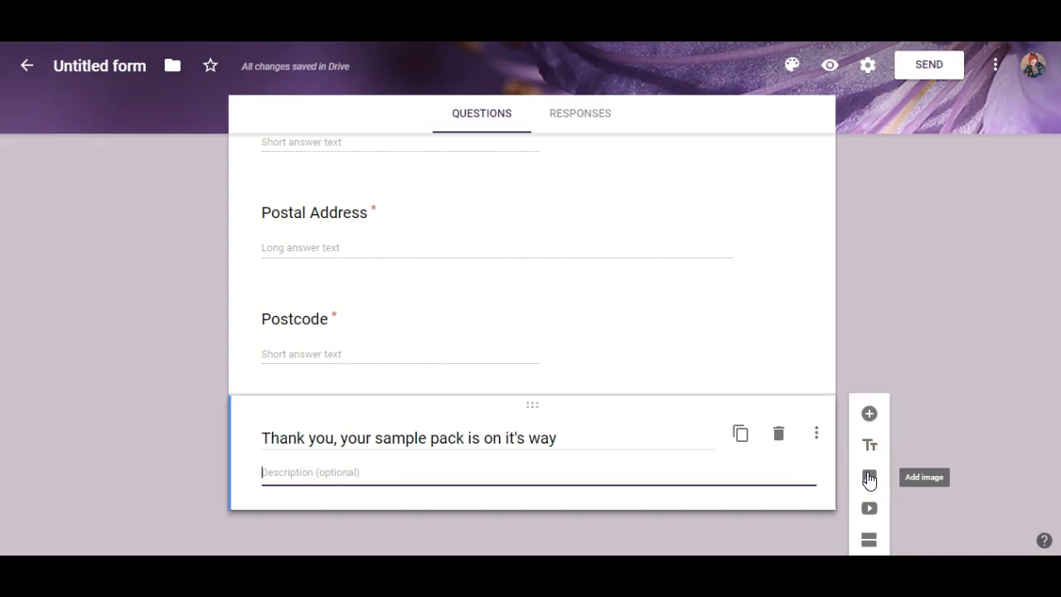
# - Preview the VIP Sample Packs form as respondents see it and return to the editor
pyautogui.scroll(1, 532, 344)
pyautogui.scroll(5, 532, 344)
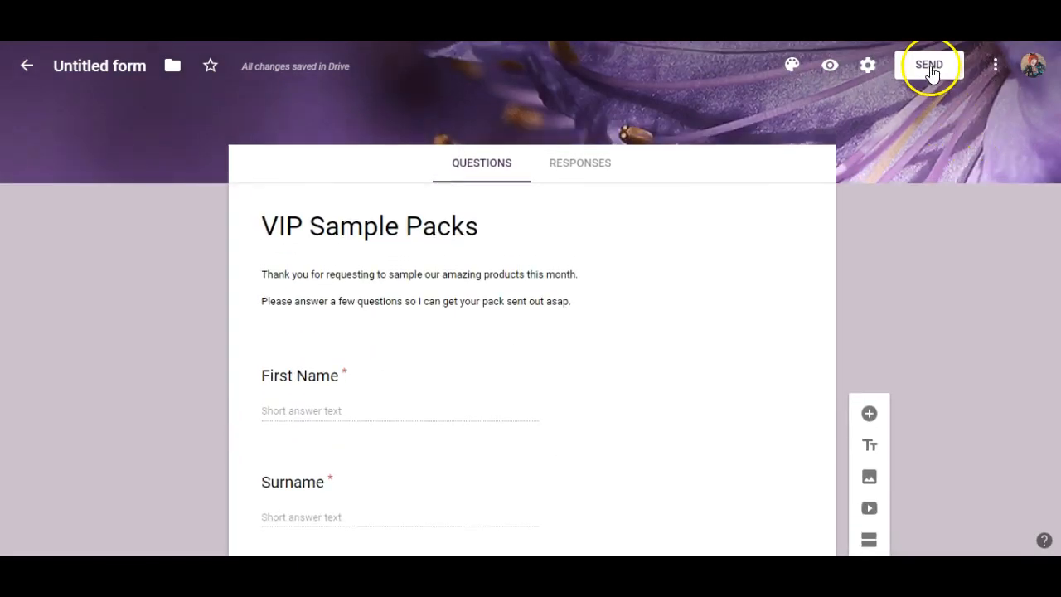
pyautogui.click(832, 66)
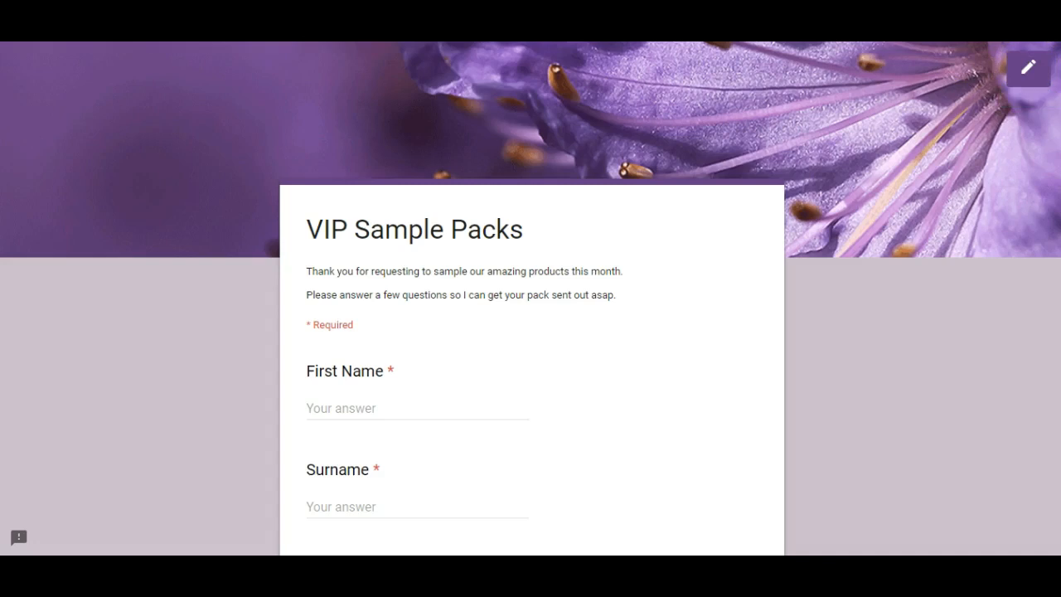
pyautogui.hotkey('ctrl', 'w')
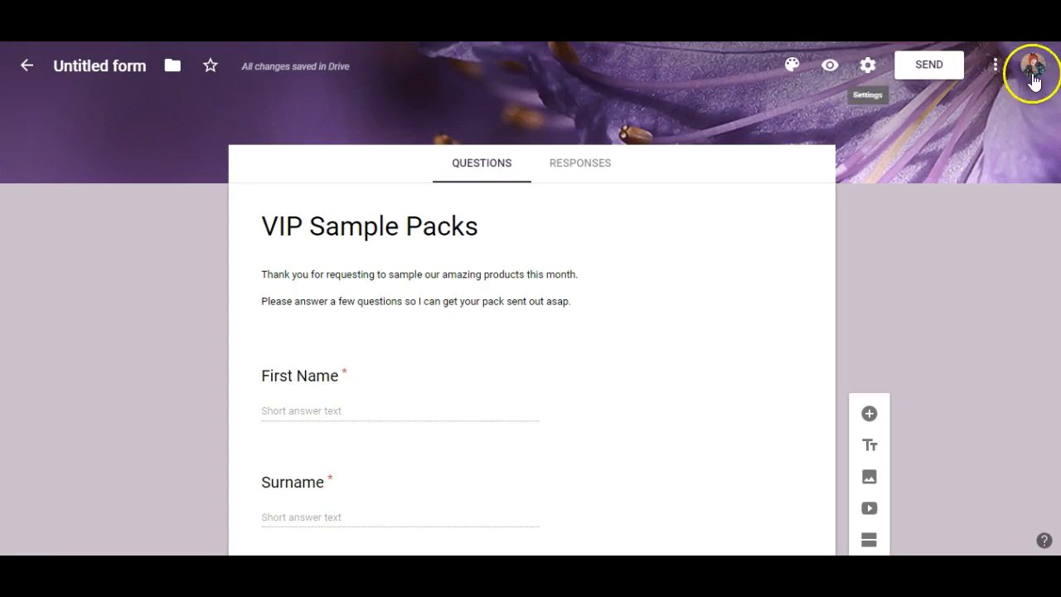
# - Open the form's send options and choose to share it by link
pyautogui.click(925, 67)
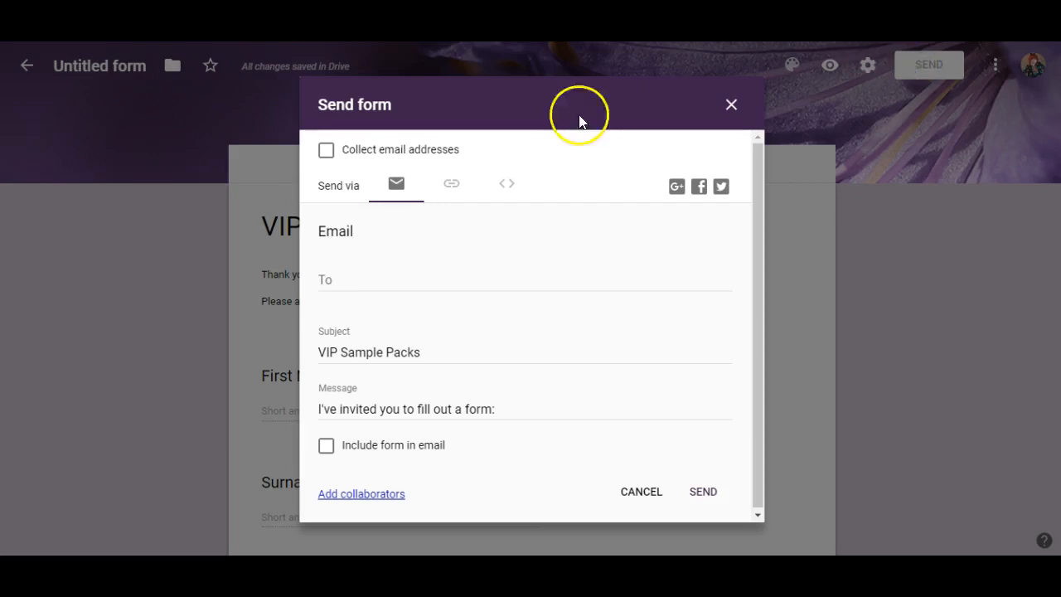
pyautogui.click(452, 194)
pyautogui.click(327, 287)
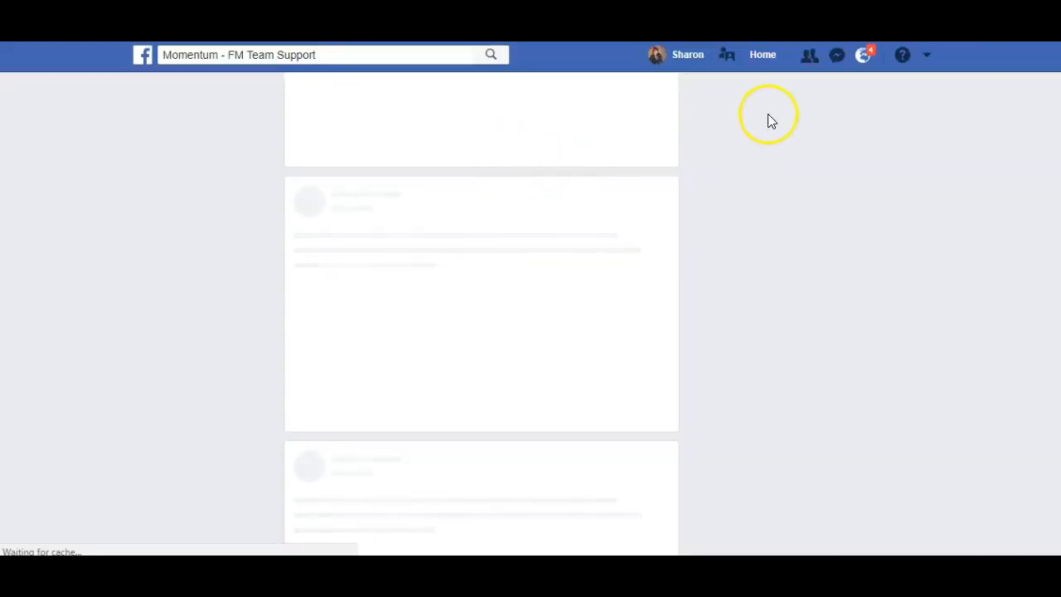
# - Switch to Facebook, open the personal profile and examine the cover photo's description and its registration link before closing the photo
pyautogui.click(689, 57)
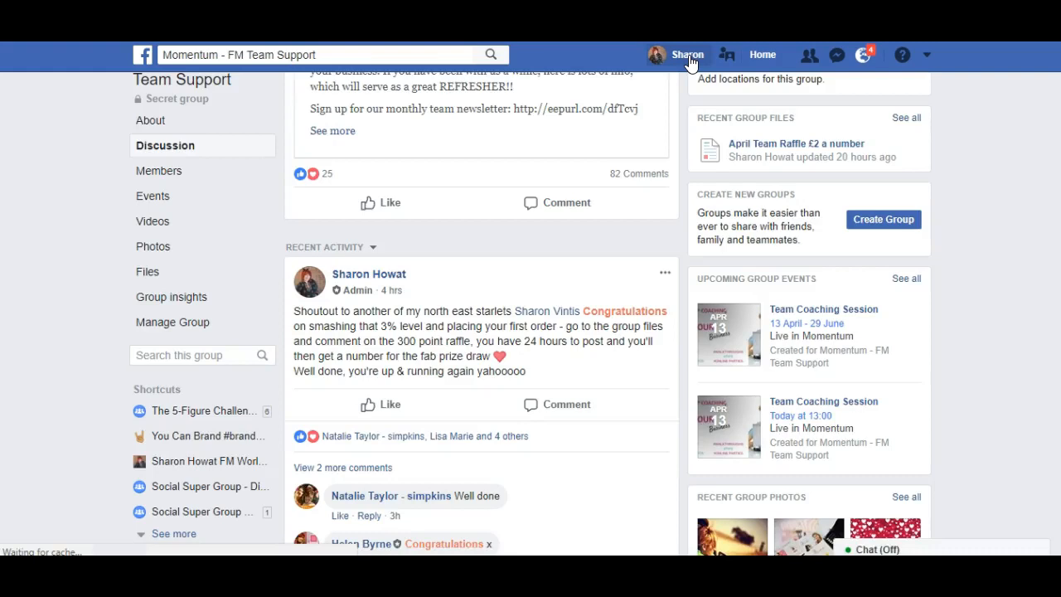
pyautogui.click(687, 57)
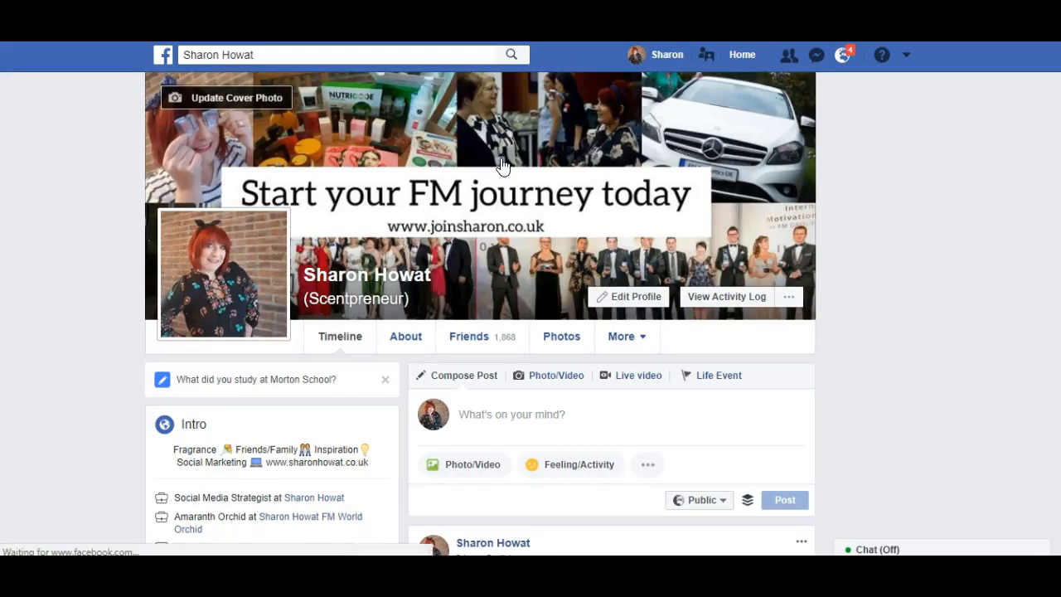
pyautogui.click(483, 151)
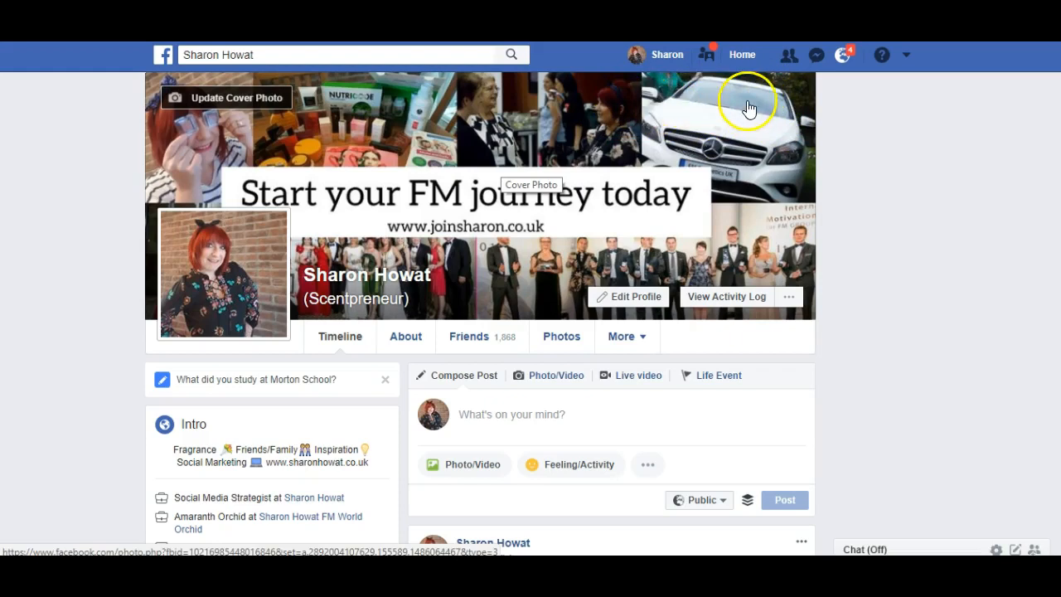
pyautogui.click(675, 116)
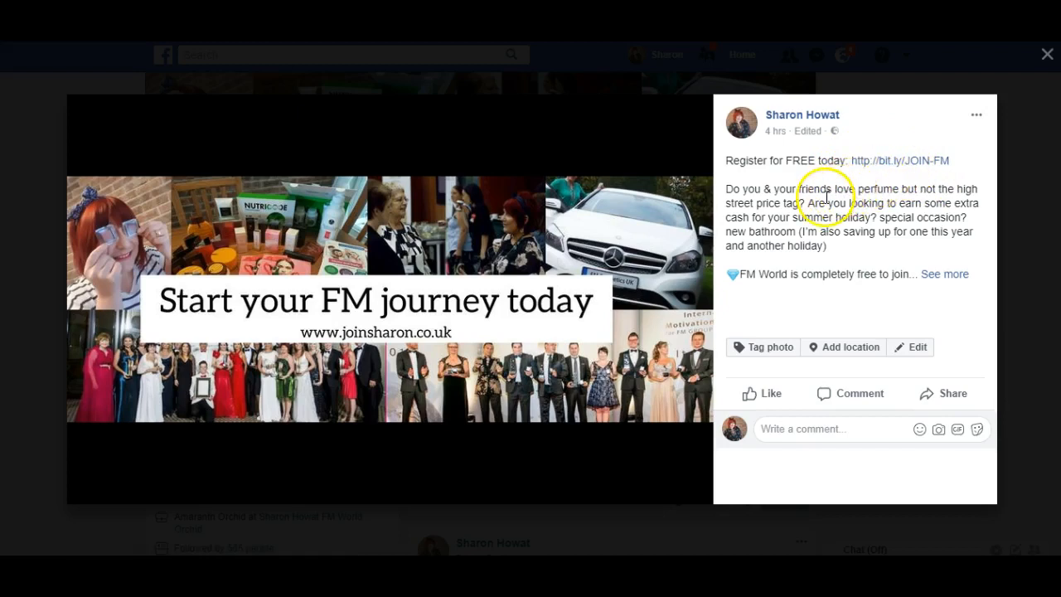
pyautogui.moveTo(539, 219)
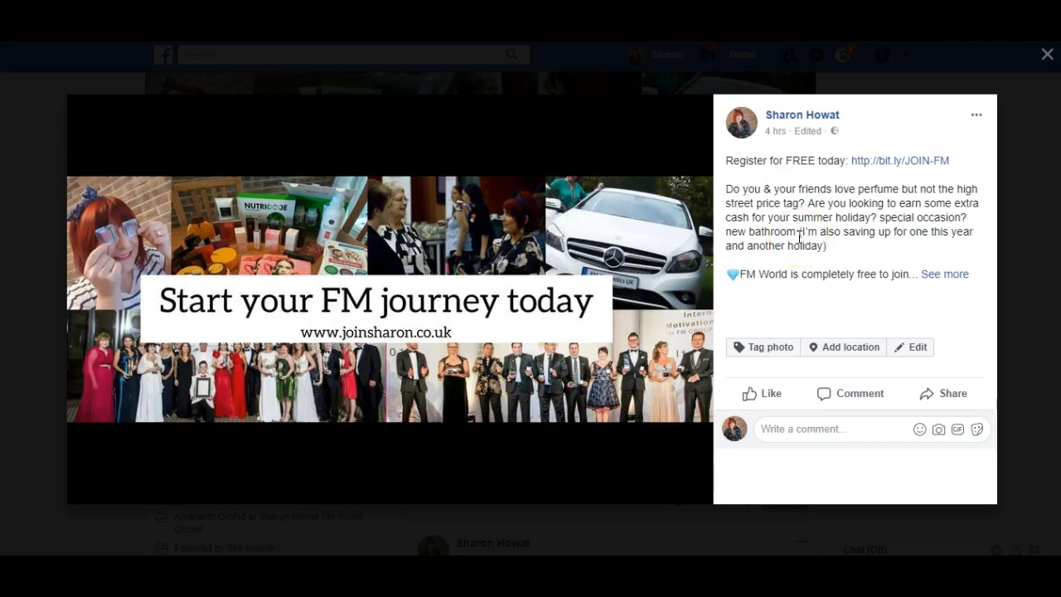
pyautogui.click(1048, 56)
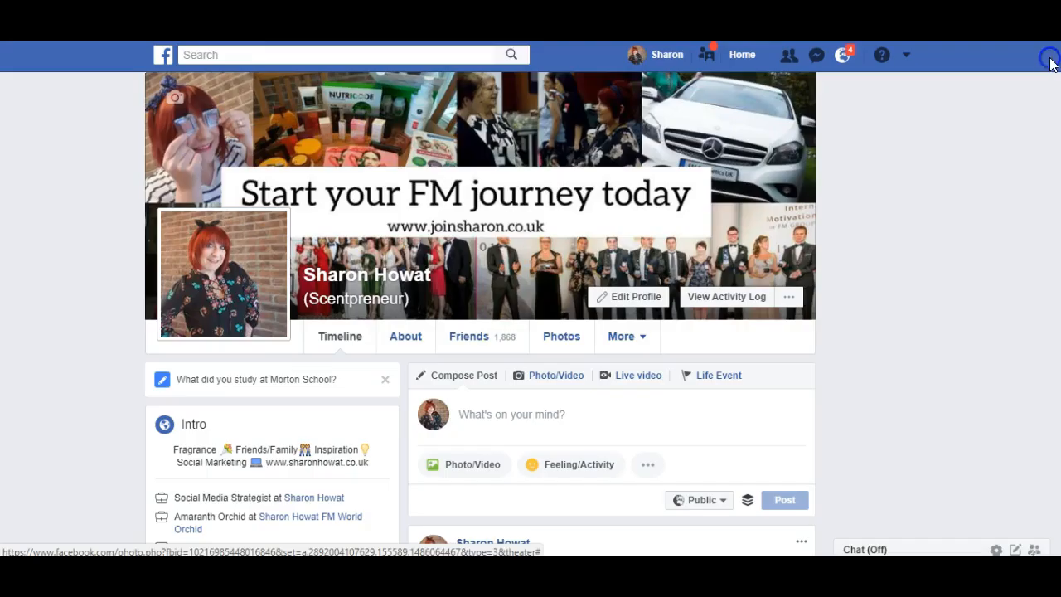